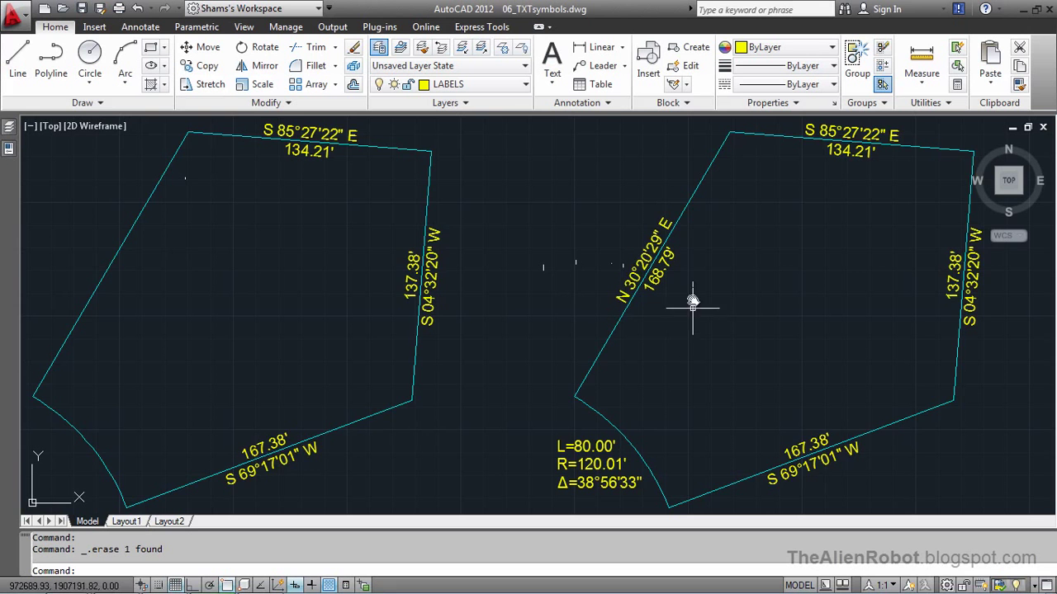
Step: Start multiline text at the midpoint of the left parcel's unlabeled northwest line and set its rotation to follow that line
{"action": "scroll", "coordinate": [690, 289], "scroll_direction": "up", "scroll_amount": 3}
{"action": "mouse_move", "coordinate": [693, 264]}
{"action": "middle_mouse_down"}
{"action": "mouse_move", "coordinate": [625, 323]}
{"action": "mouse_move", "coordinate": [671, 300]}
{"action": "middle_mouse_up"}
{"action": "scroll", "coordinate": [636, 315], "scroll_direction": "up", "scroll_amount": 2}
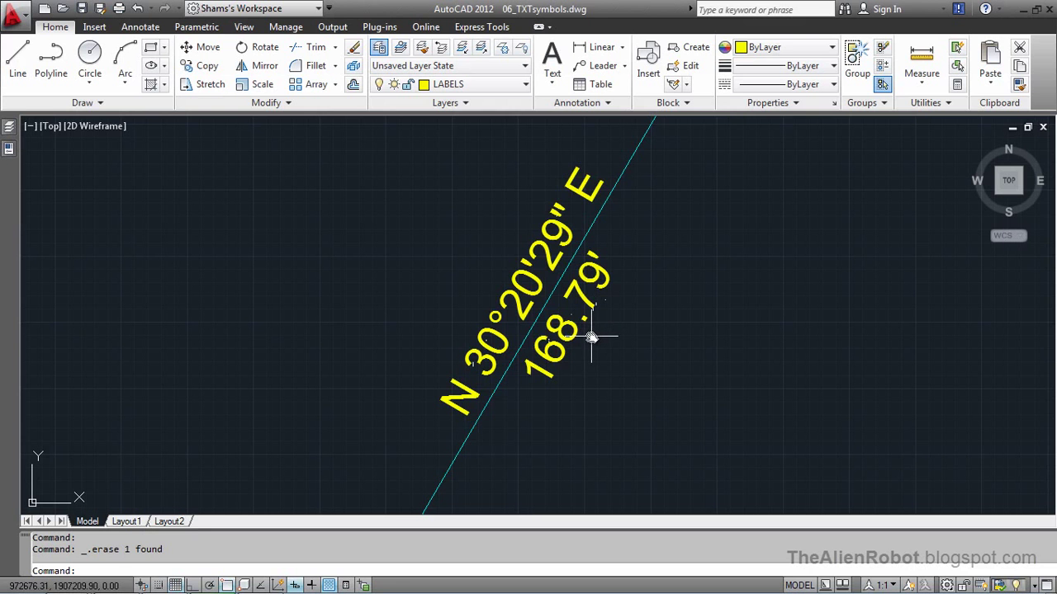
{"action": "scroll", "coordinate": [590, 338], "scroll_direction": "down", "scroll_amount": 4}
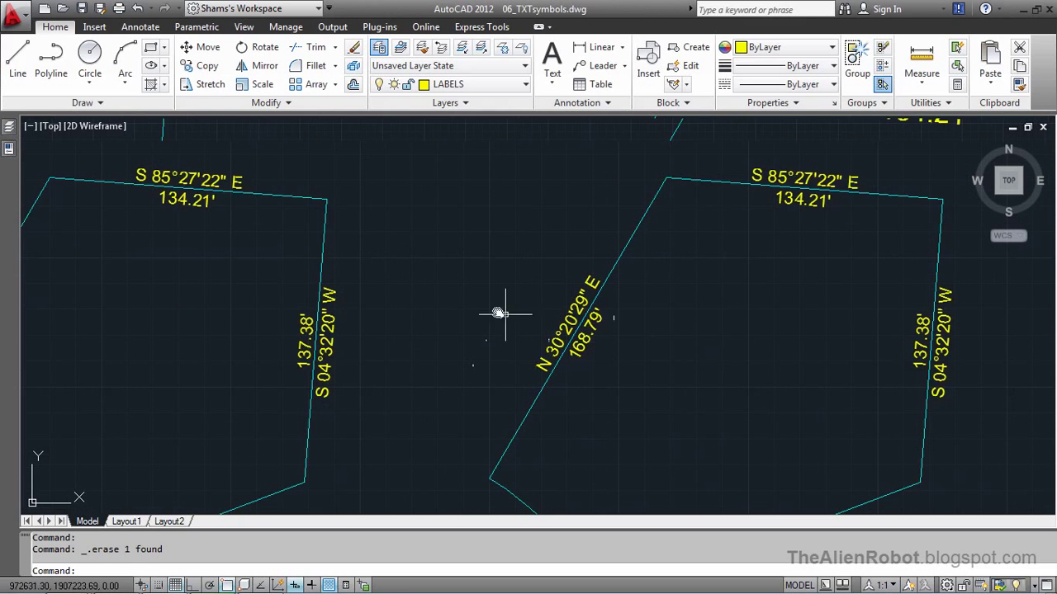
{"action": "middle_click_drag", "start_coordinate": [432, 314], "coordinate": [777, 301]}
{"action": "mouse_move", "coordinate": [488, 370]}
{"action": "middle_mouse_down"}
{"action": "mouse_move", "coordinate": [619, 372]}
{"action": "mouse_move", "coordinate": [596, 354]}
{"action": "middle_mouse_up"}
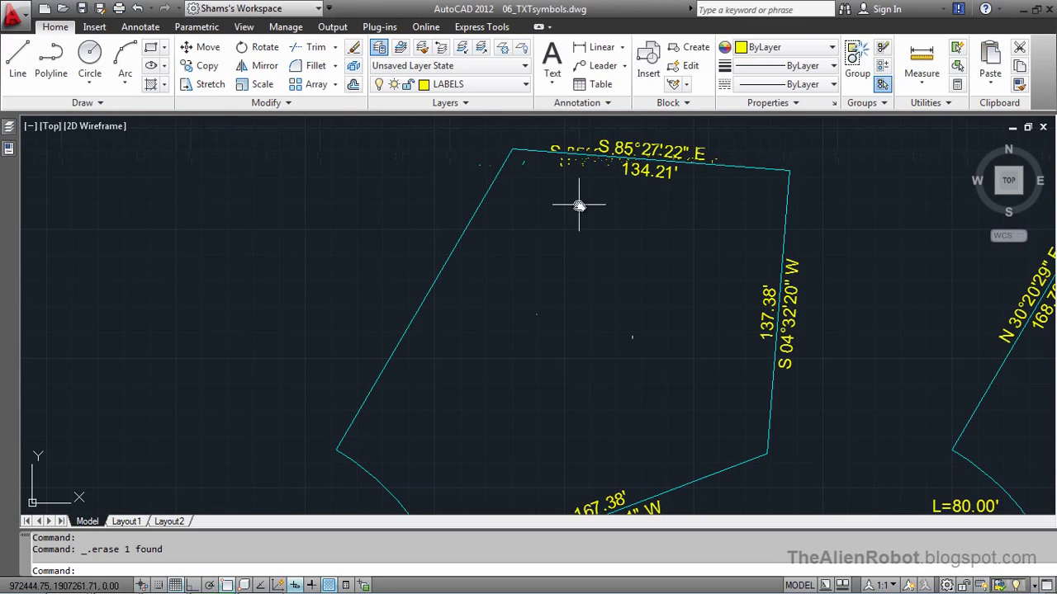
{"action": "left_click", "coordinate": [551, 54]}
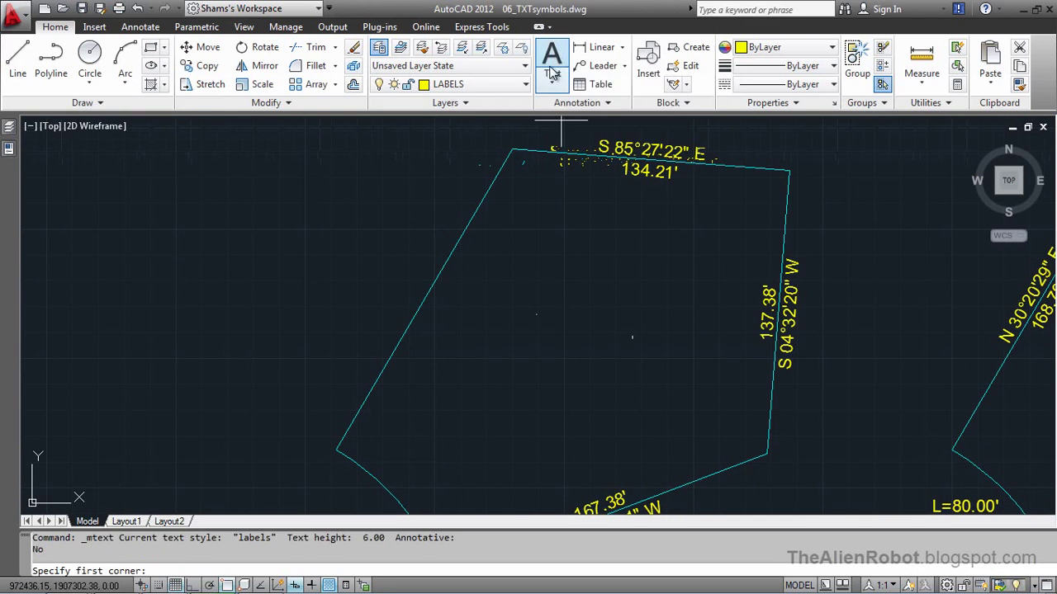
{"action": "left_click", "coordinate": [427, 303]}
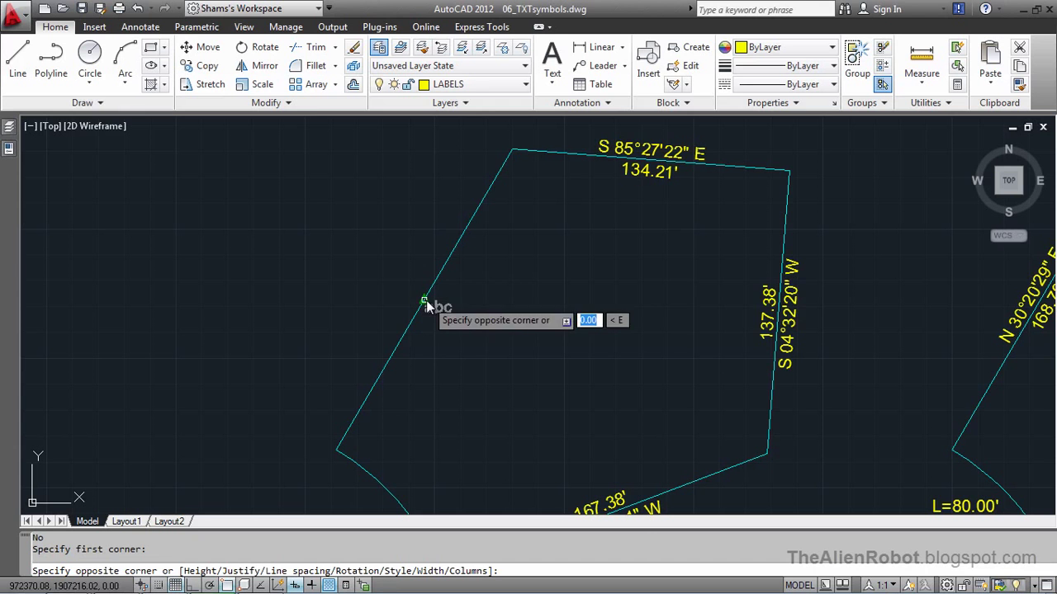
{"action": "right_click", "coordinate": [521, 283]}
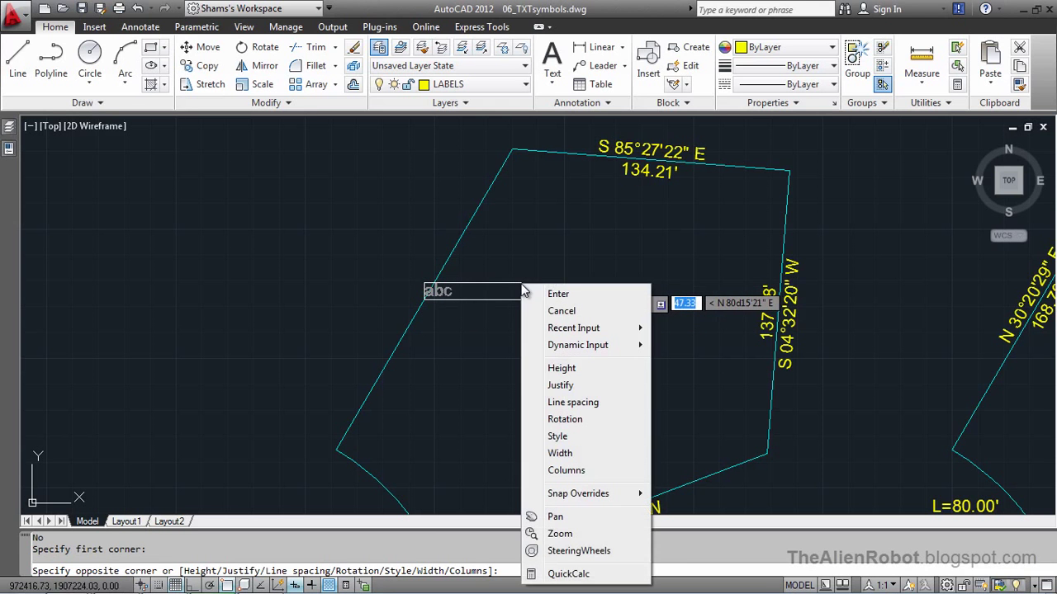
{"action": "left_click", "coordinate": [589, 421]}
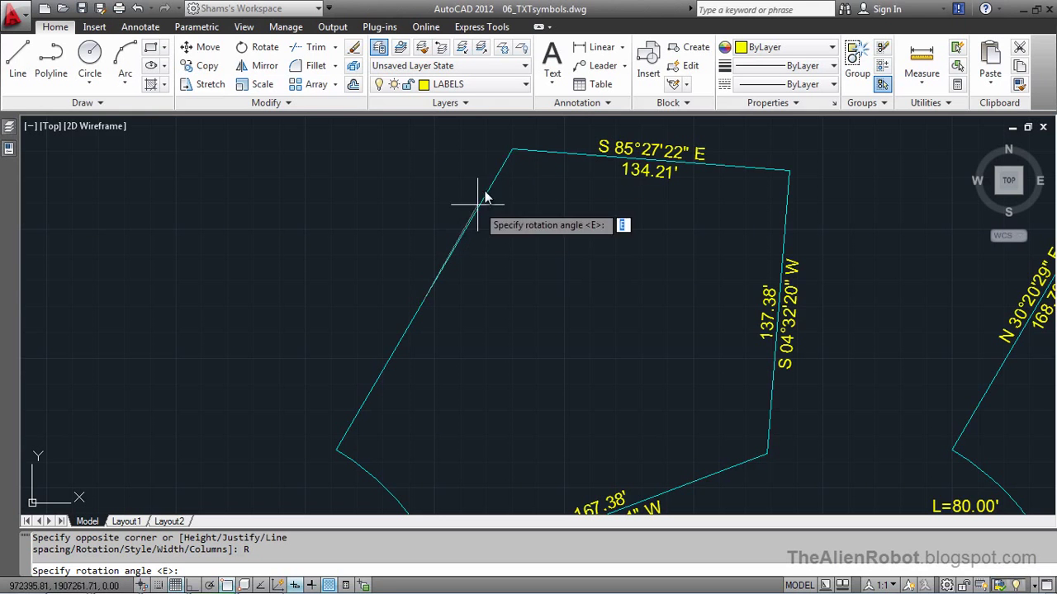
{"action": "left_click", "coordinate": [512, 152]}
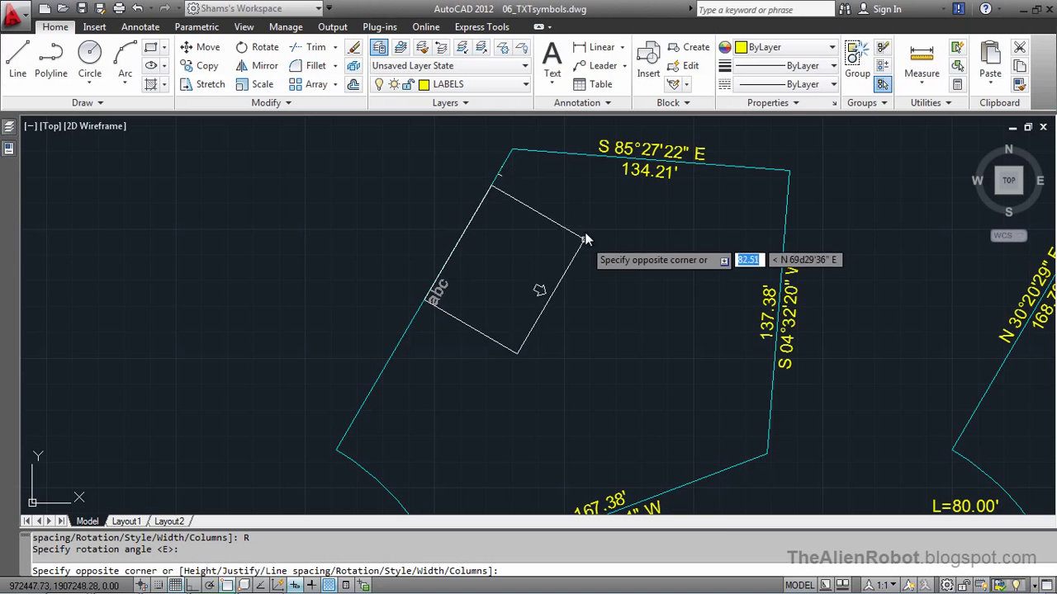
Step: Set the multiline text justification to middle center (MC) and place its text box inside the left parcel
{"action": "right_click", "coordinate": [589, 230]}
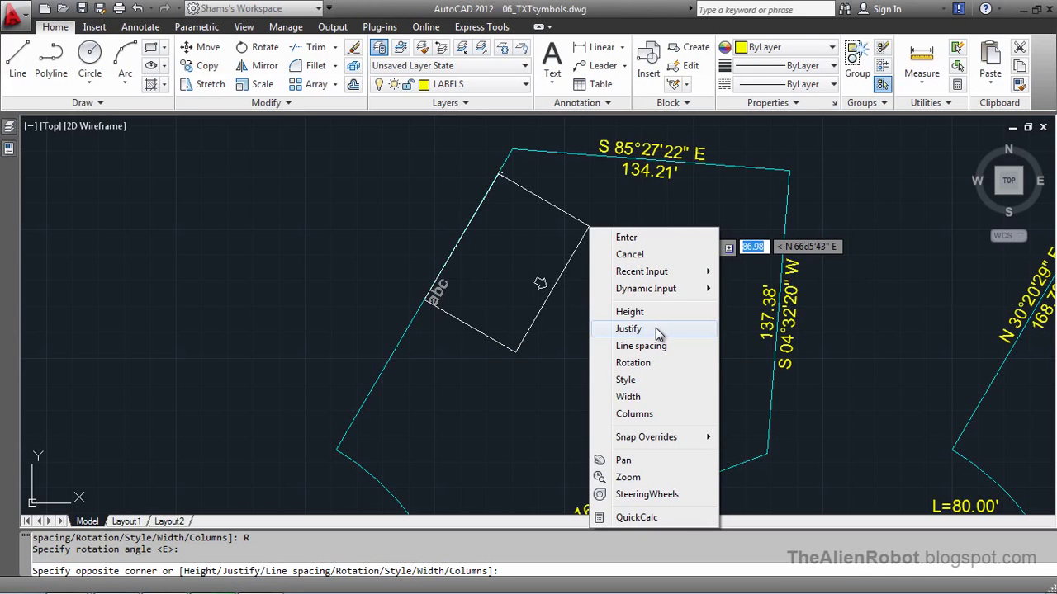
{"action": "left_click", "coordinate": [652, 331]}
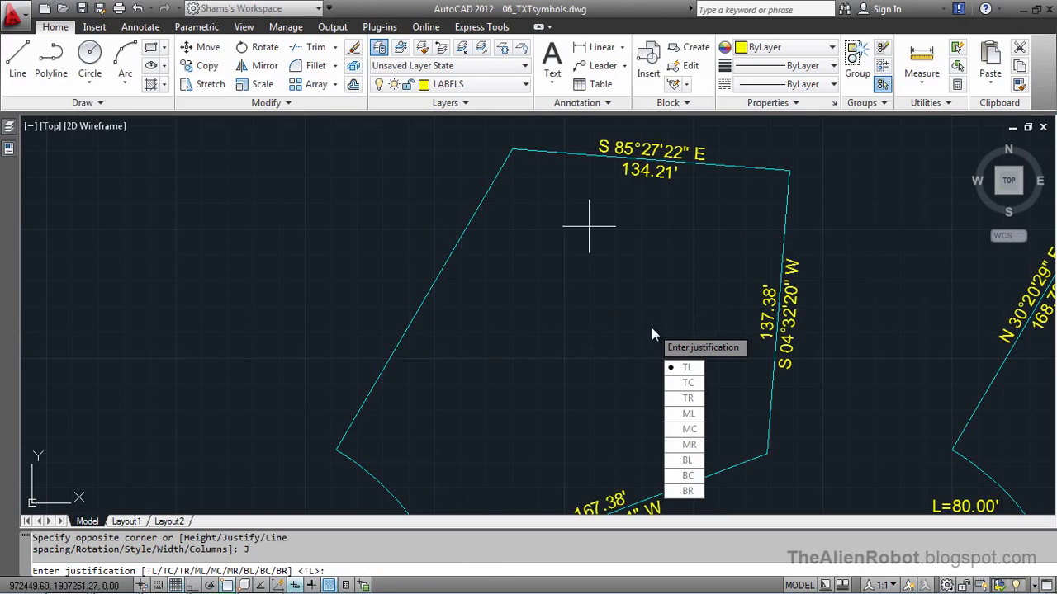
{"action": "left_click", "coordinate": [684, 430]}
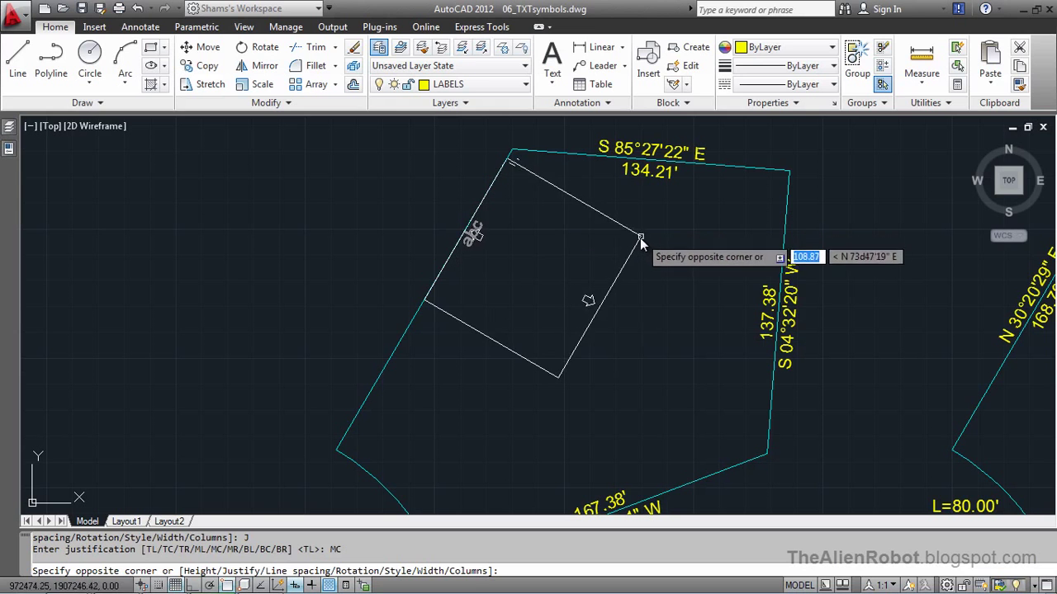
{"action": "left_click", "coordinate": [641, 238]}
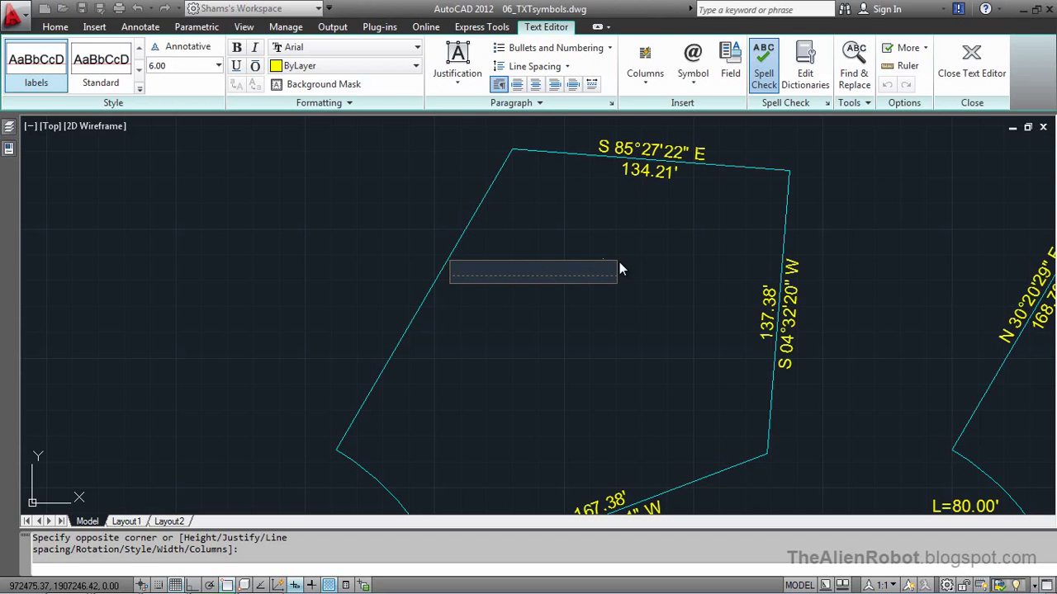
Step: Enter the bearing N 30°20'29" E as the first text line, inserting the Degrees symbol after 30
{"action": "middle_click_drag", "start_coordinate": [646, 256], "coordinate": [552, 268]}
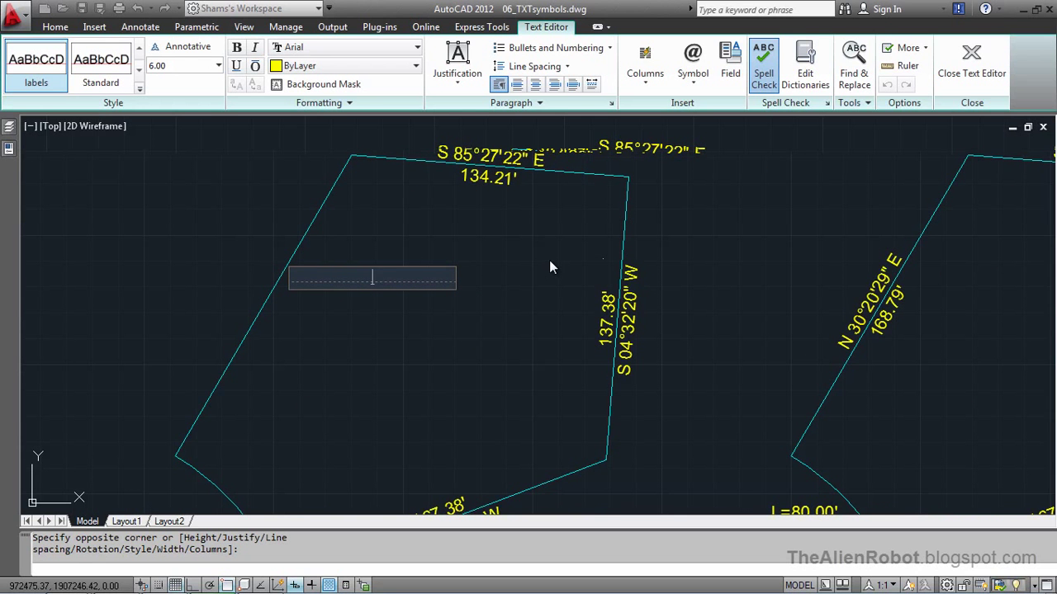
{"action": "type", "text": "30"}
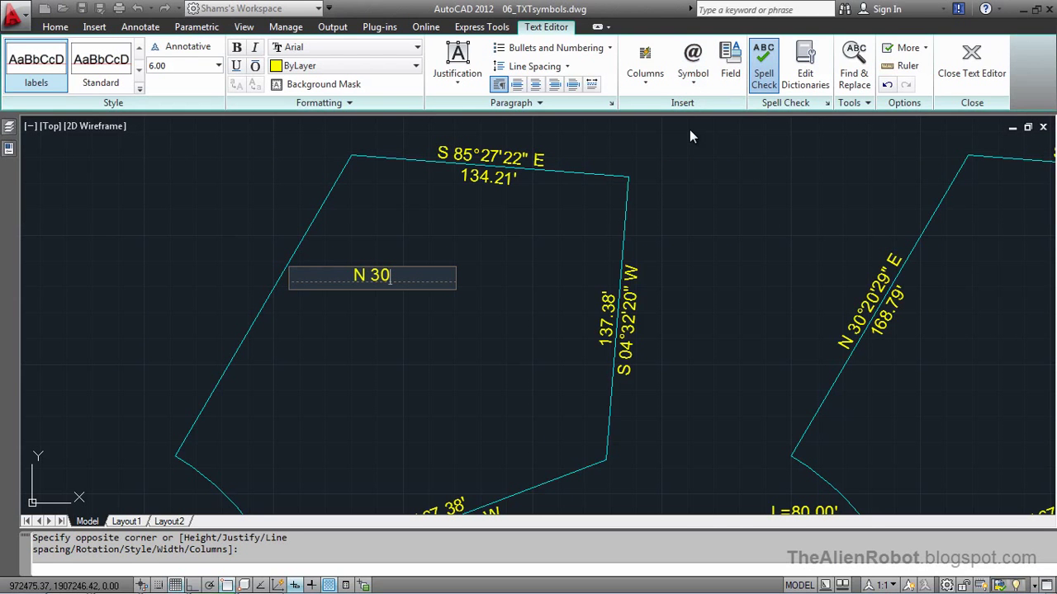
{"action": "left_click", "coordinate": [695, 82]}
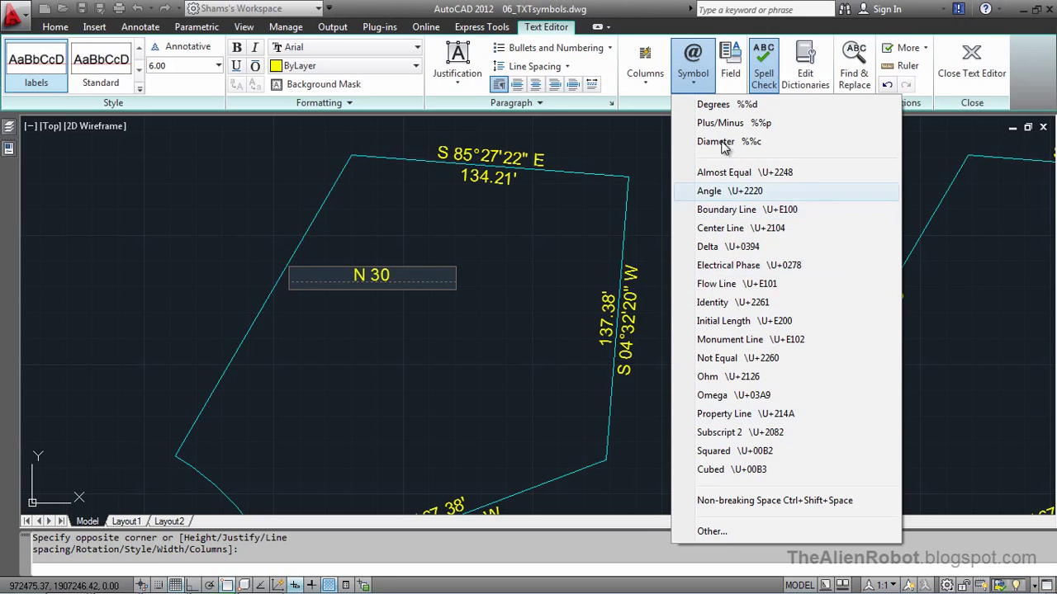
{"action": "left_click", "coordinate": [722, 105]}
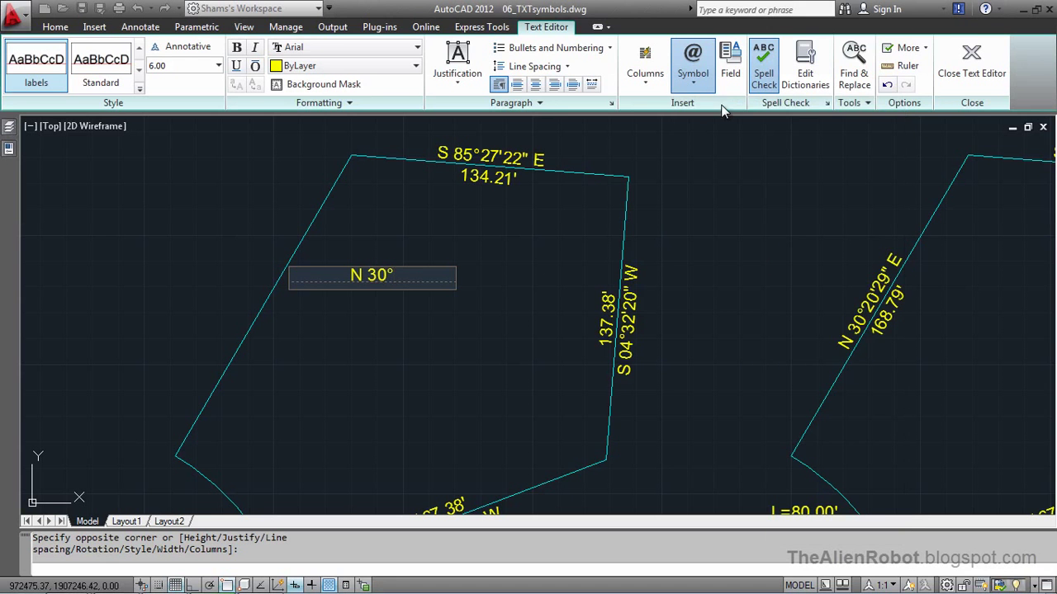
{"action": "type", "text": "2"}
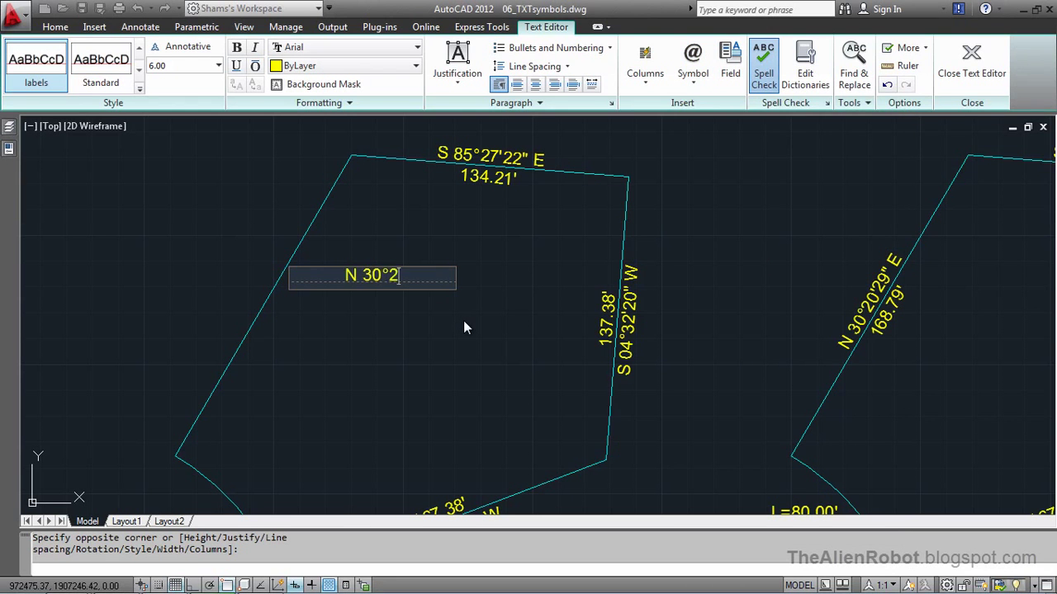
{"action": "type", "text": "0'"}
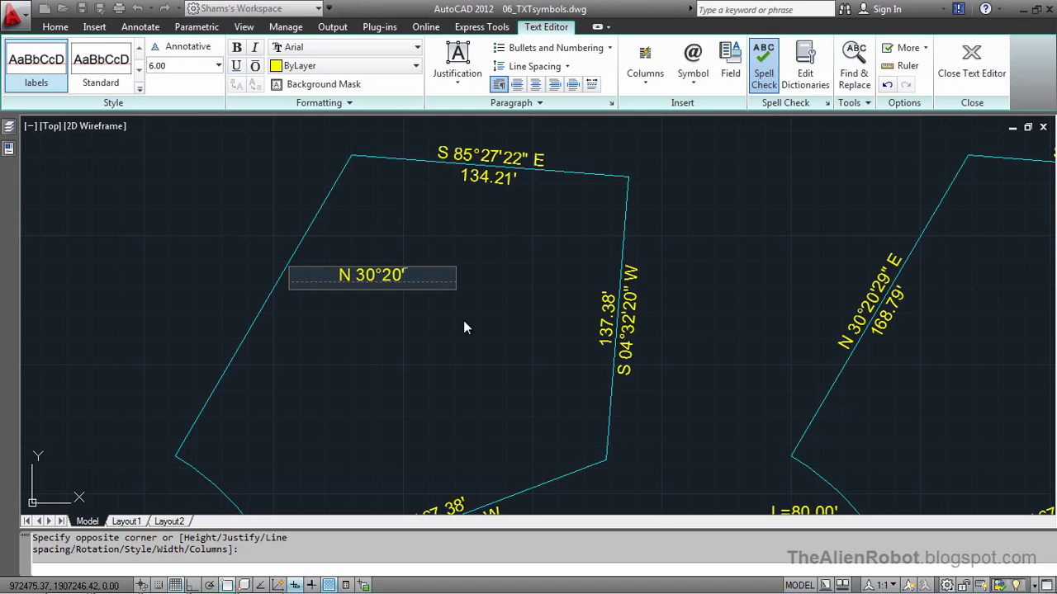
{"action": "type", "text": "29\""}
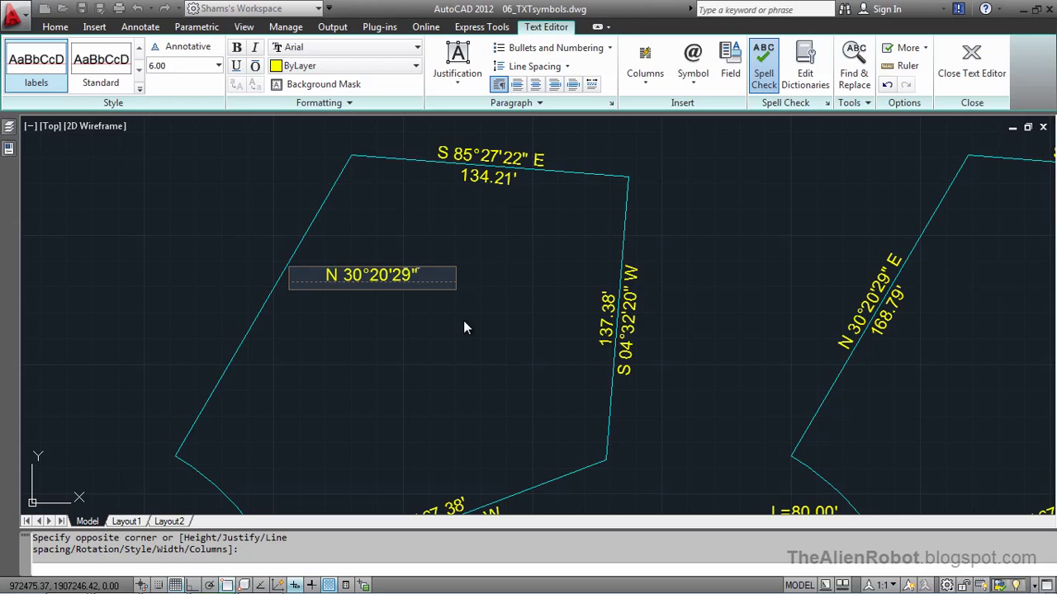
{"action": "type", "text": " E"}
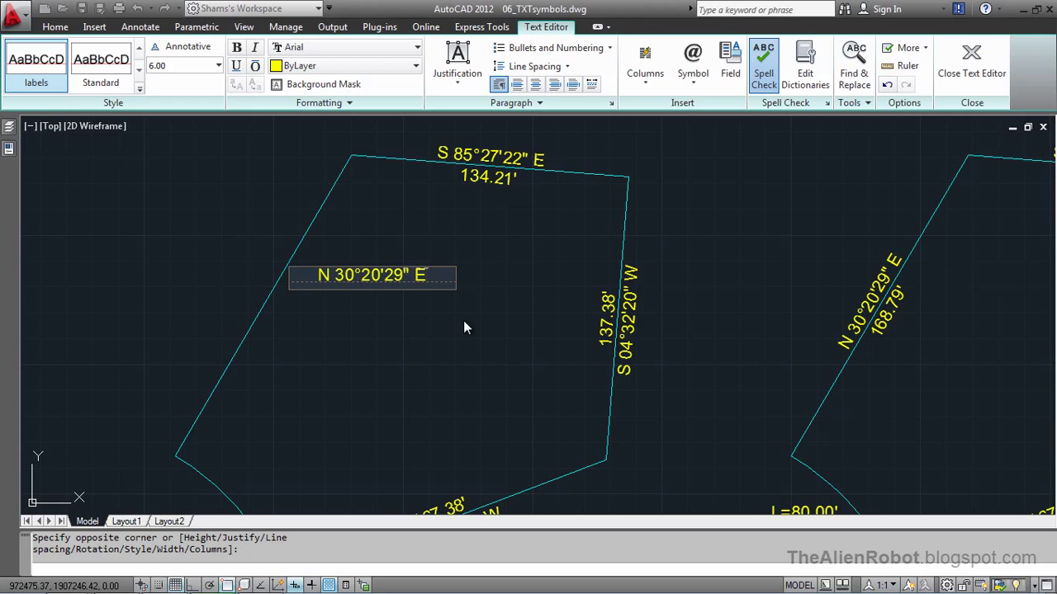
Step: Add the distance 168.79' as a second text line and finish the label
{"action": "key", "text": "Return"}
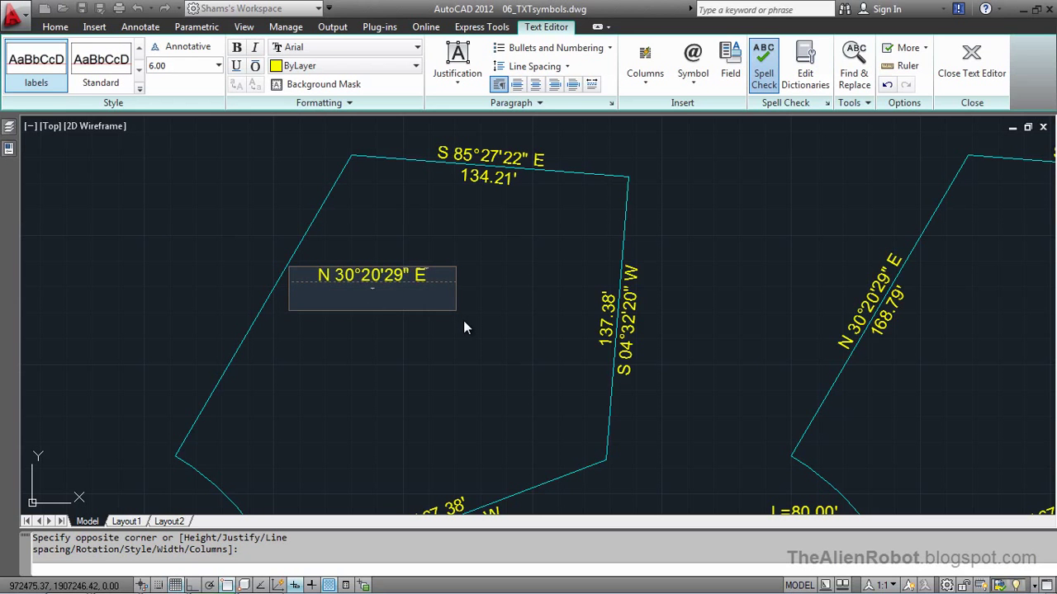
{"action": "type", "text": "168"}
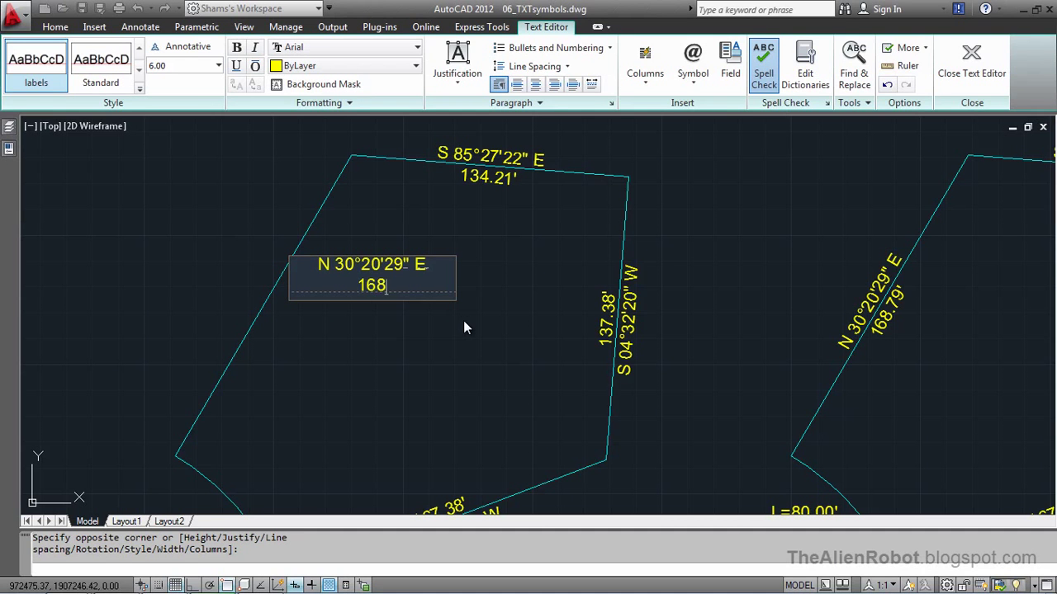
{"action": "type", "text": ".79'"}
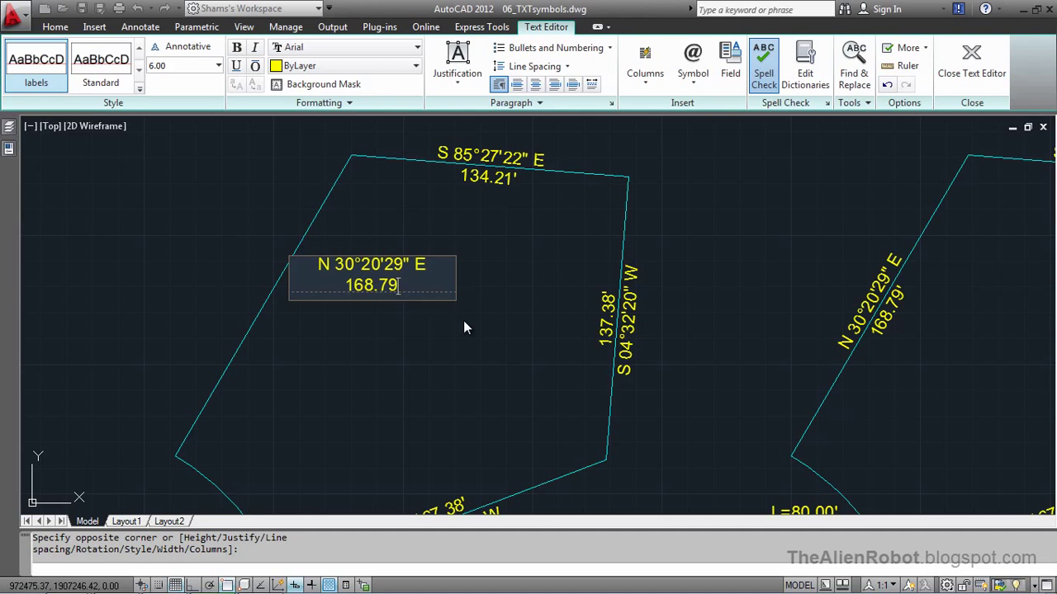
{"action": "left_click", "coordinate": [471, 273]}
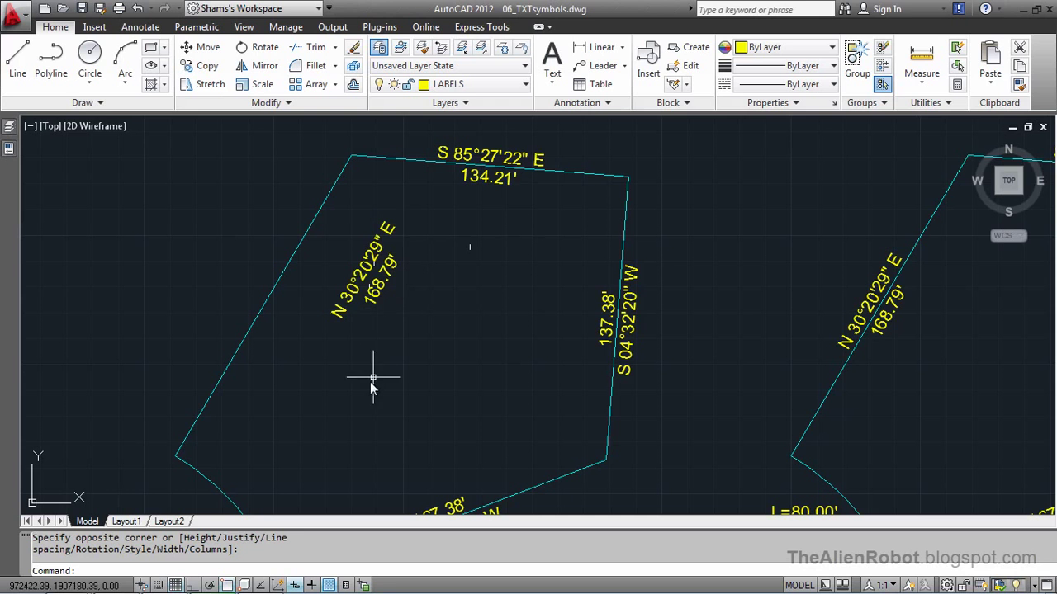
Step: Move the bearing and distance label by its center grip onto the midpoint of the northwest boundary line, and deselect it
{"action": "left_click", "coordinate": [376, 262]}
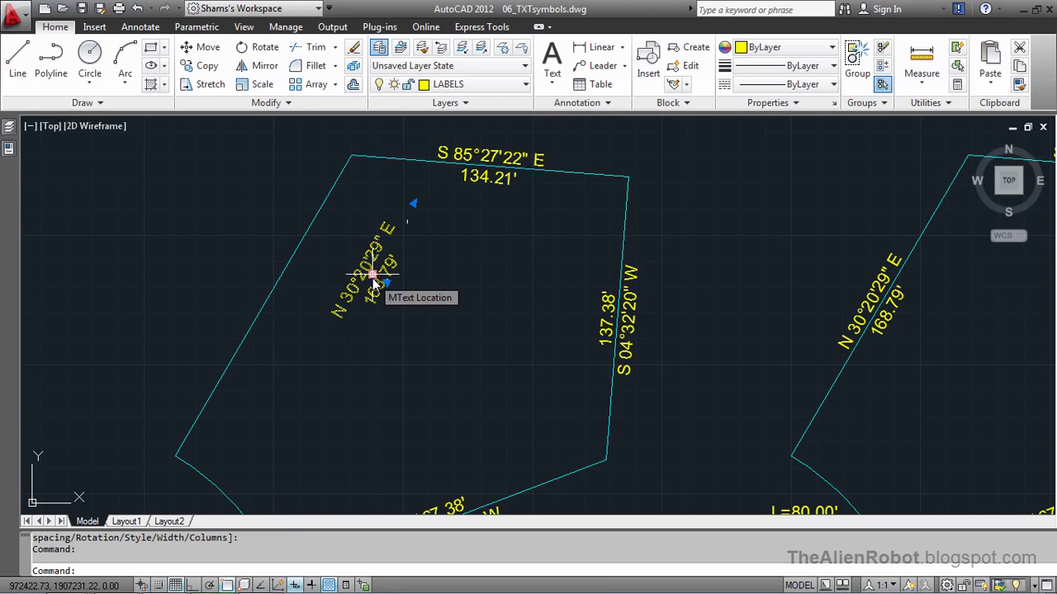
{"action": "left_click", "coordinate": [373, 276]}
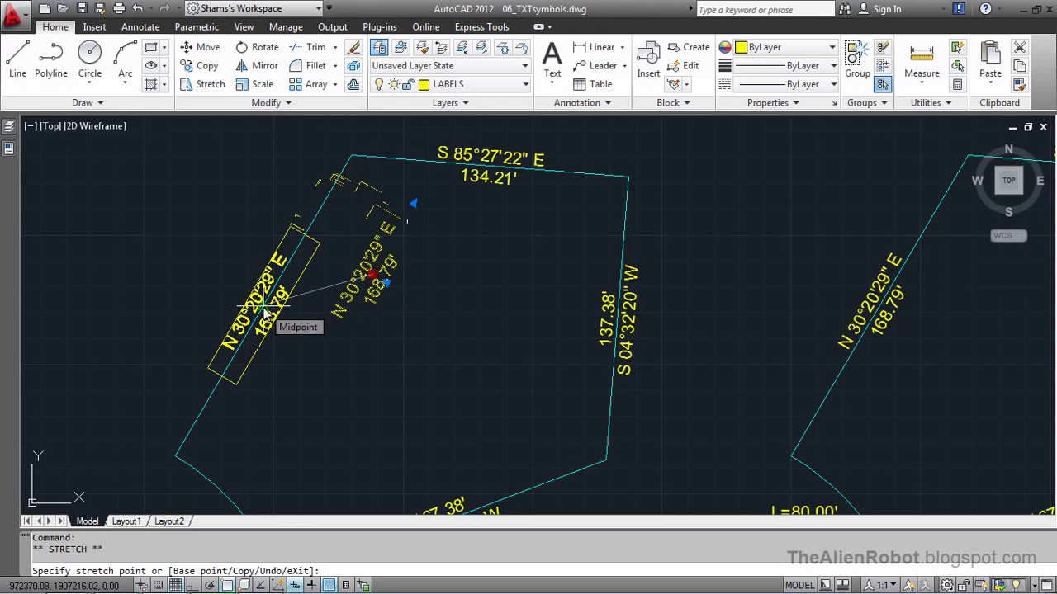
{"action": "left_click", "coordinate": [264, 310]}
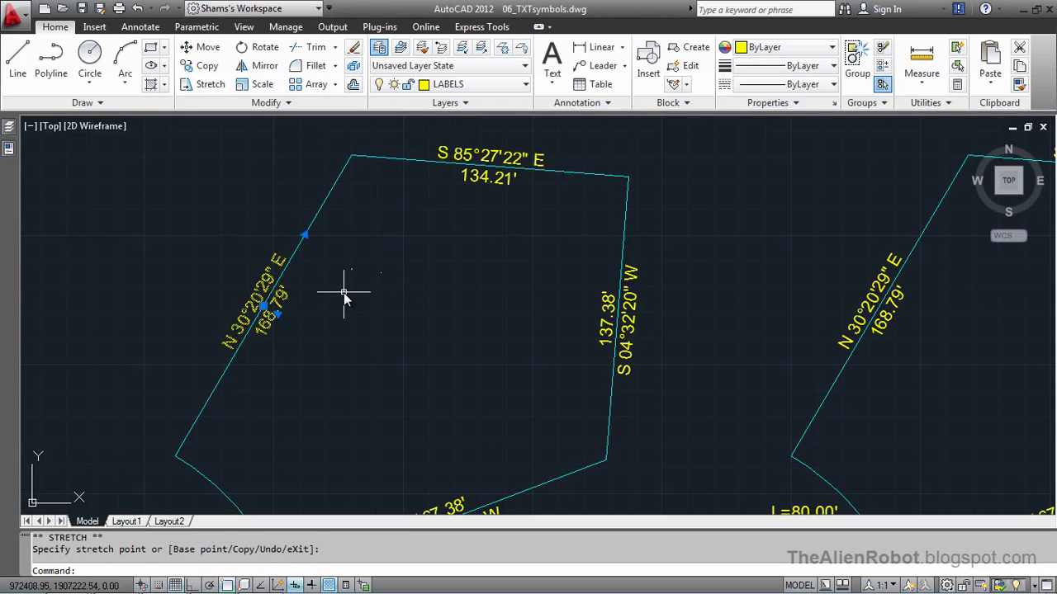
{"action": "key", "text": "Escape"}
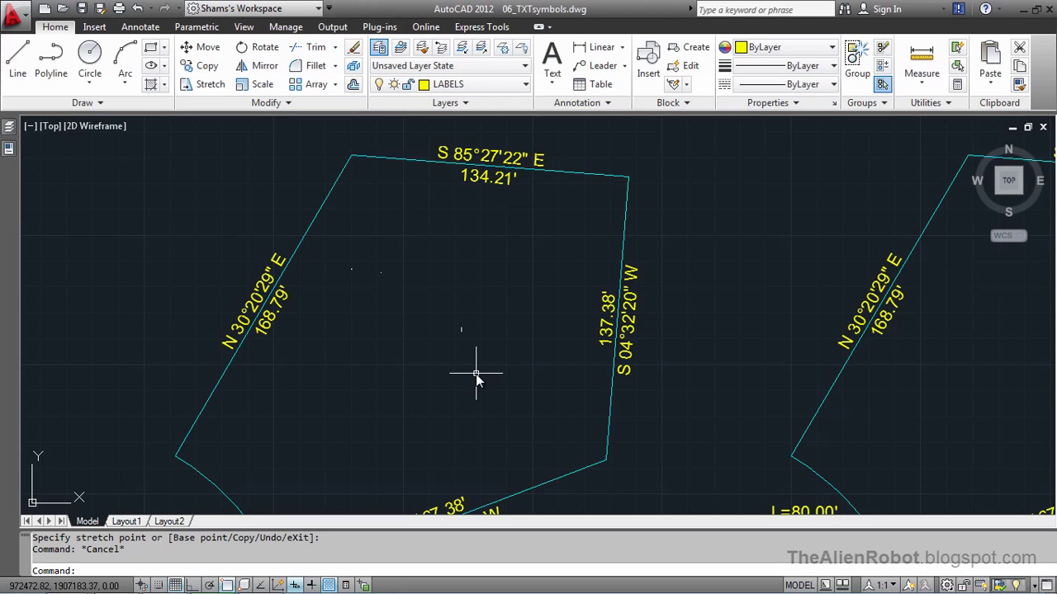
Step: Examine the length, radius and delta label beside the completed parcel's curve, and compare it with the left parcel's unlabeled curve
{"action": "middle_click_drag", "start_coordinate": [715, 367], "coordinate": [476, 135]}
{"action": "scroll", "coordinate": [639, 375], "scroll_direction": "up", "scroll_amount": 2}
{"action": "middle_click_drag", "start_coordinate": [639, 336], "coordinate": [640, 294]}
{"action": "mouse_move", "coordinate": [664, 230]}
{"action": "middle_mouse_down"}
{"action": "mouse_move", "coordinate": [649, 298]}
{"action": "mouse_move", "coordinate": [633, 308]}
{"action": "mouse_move", "coordinate": [656, 307]}
{"action": "middle_mouse_up"}
{"action": "scroll", "coordinate": [649, 297], "scroll_direction": "up", "scroll_amount": 2}
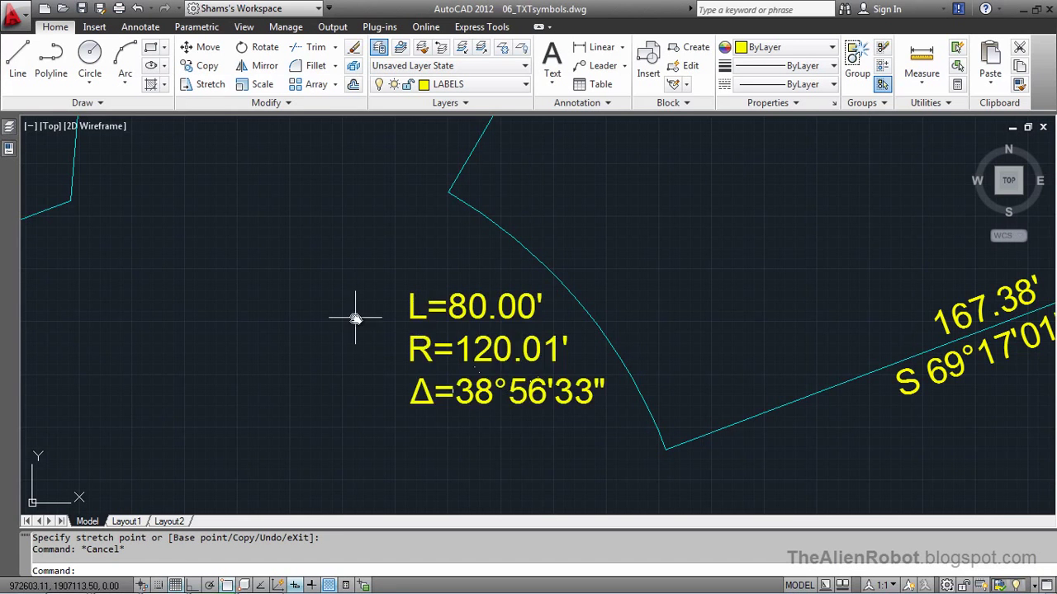
{"action": "scroll", "coordinate": [355, 313], "scroll_direction": "down", "scroll_amount": 2}
{"action": "mouse_move", "coordinate": [408, 306]}
{"action": "middle_mouse_down"}
{"action": "mouse_move", "coordinate": [723, 333]}
{"action": "mouse_move", "coordinate": [750, 316]}
{"action": "middle_mouse_up"}
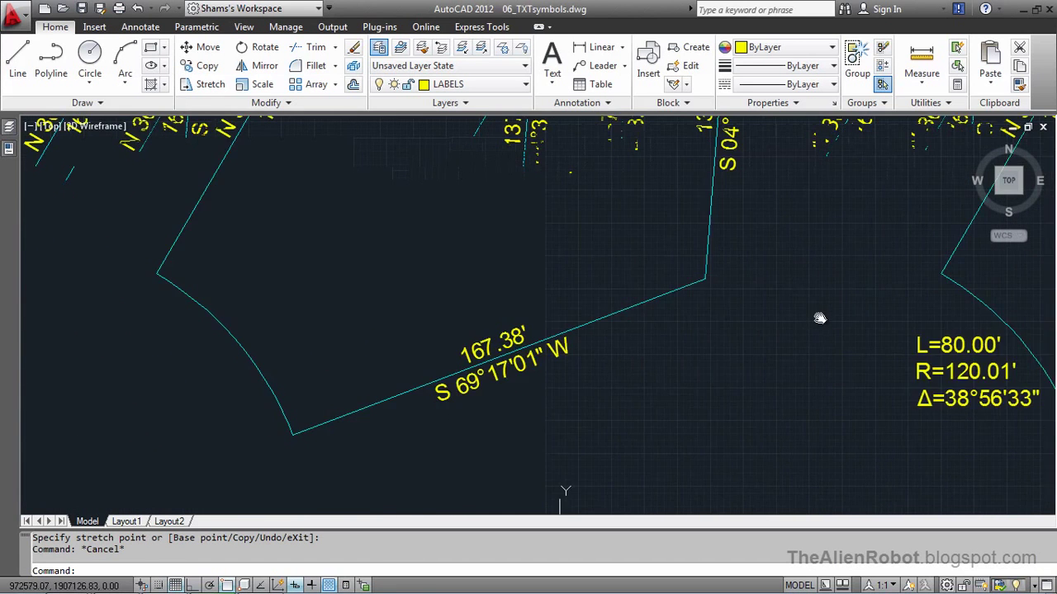
{"action": "scroll", "coordinate": [745, 313], "scroll_direction": "down", "scroll_amount": 2}
{"action": "scroll", "coordinate": [673, 316], "scroll_direction": "up", "scroll_amount": 1}
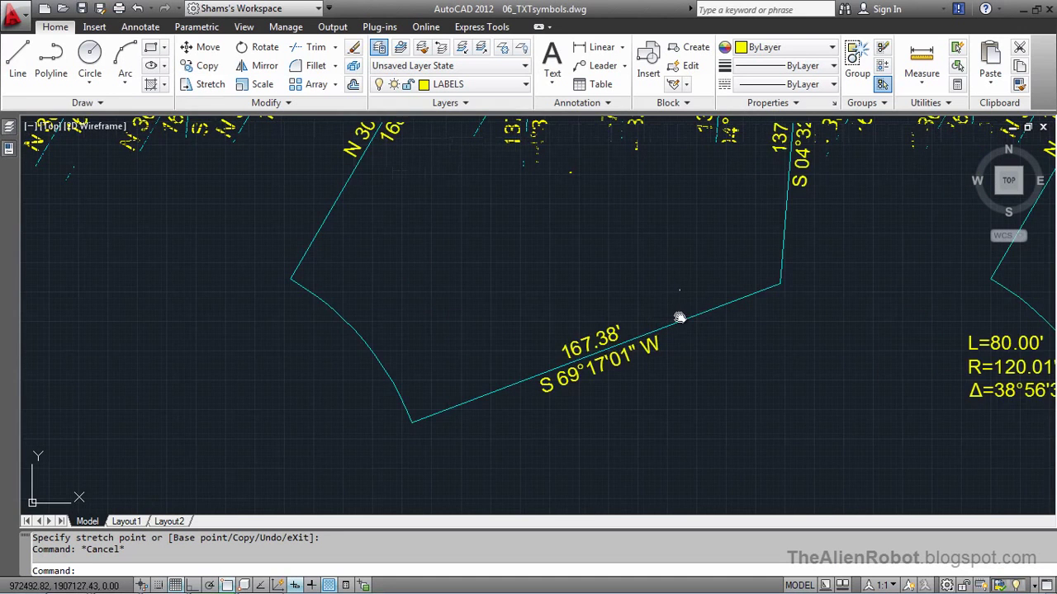
{"action": "middle_click_drag", "start_coordinate": [682, 314], "coordinate": [609, 321]}
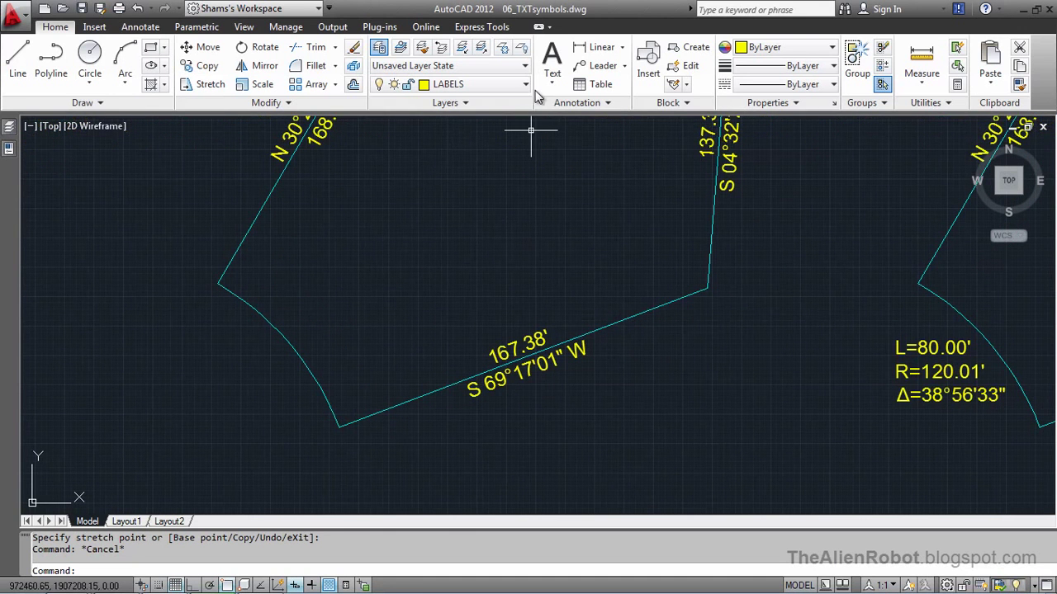
Step: Place a multiline text box beside the left parcel's curve and enter L=80.00' and R=1220.01' as its first two lines
{"action": "left_click", "coordinate": [552, 58]}
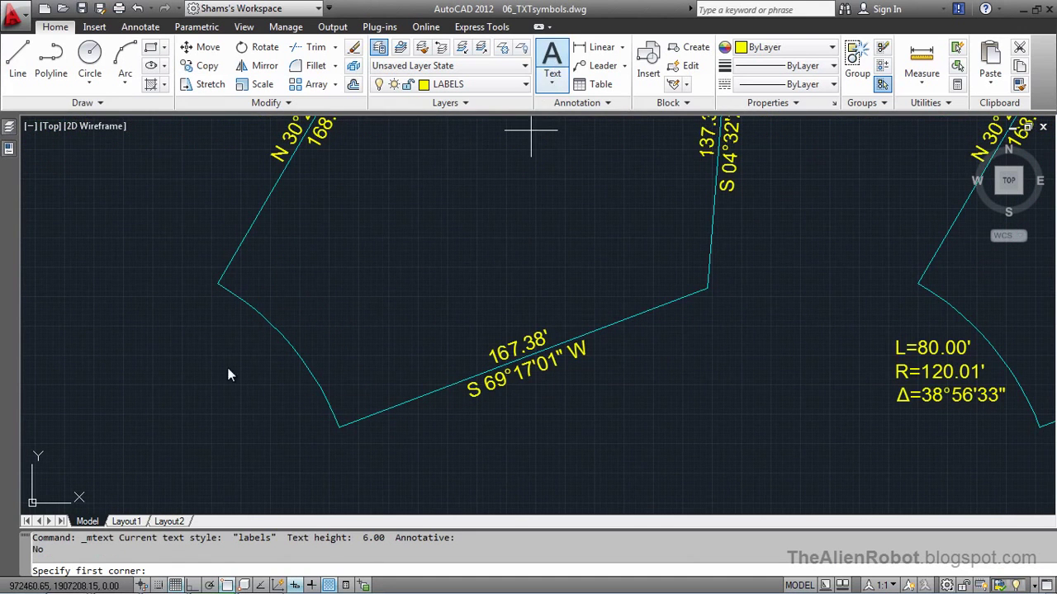
{"action": "left_click", "coordinate": [109, 337]}
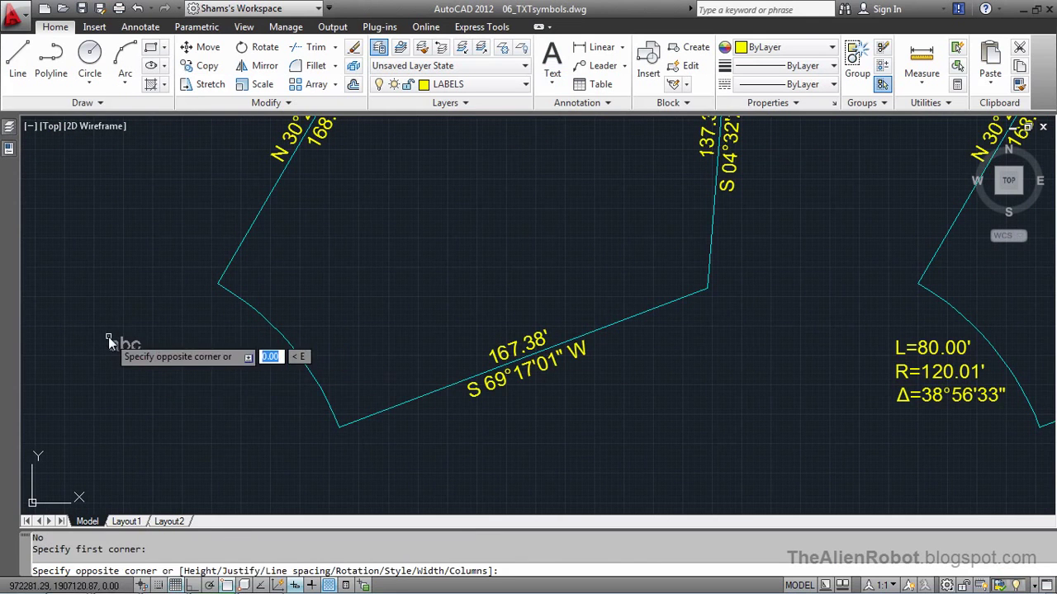
{"action": "left_click", "coordinate": [261, 453]}
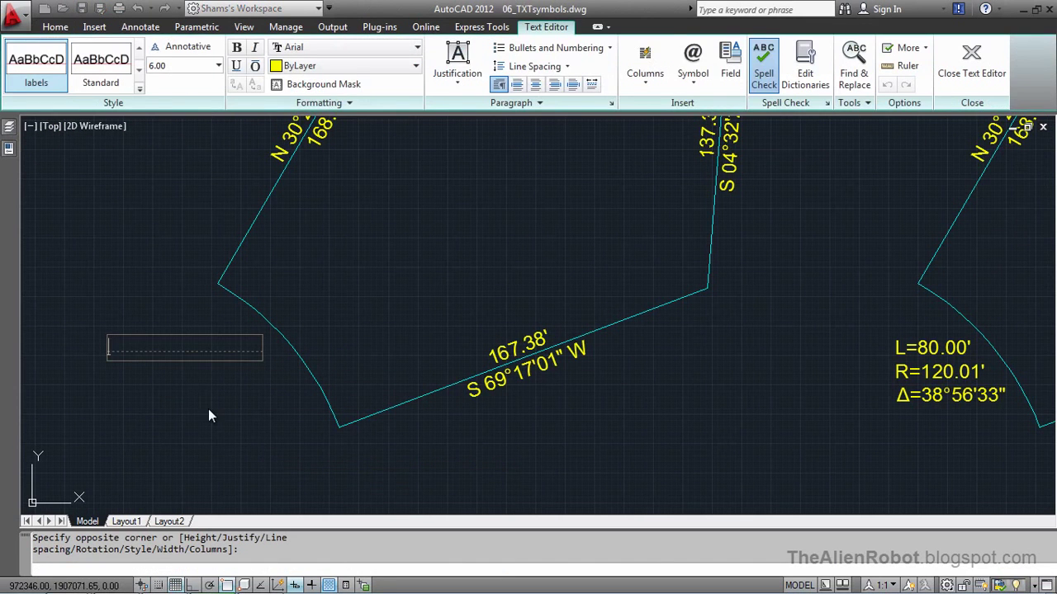
{"action": "type", "text": "L=80.00'"}
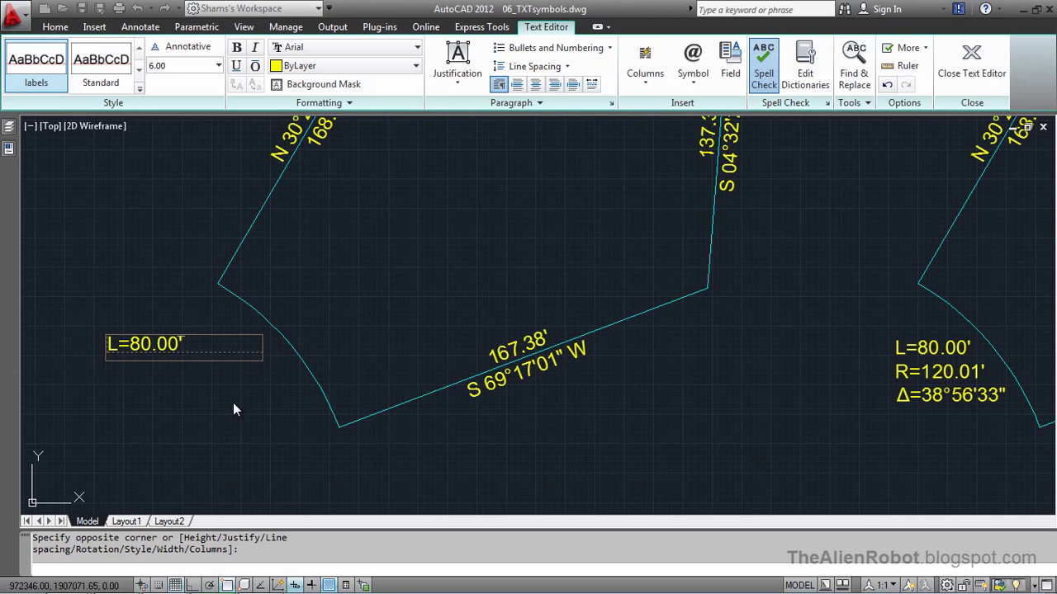
{"action": "key", "text": "Return"}
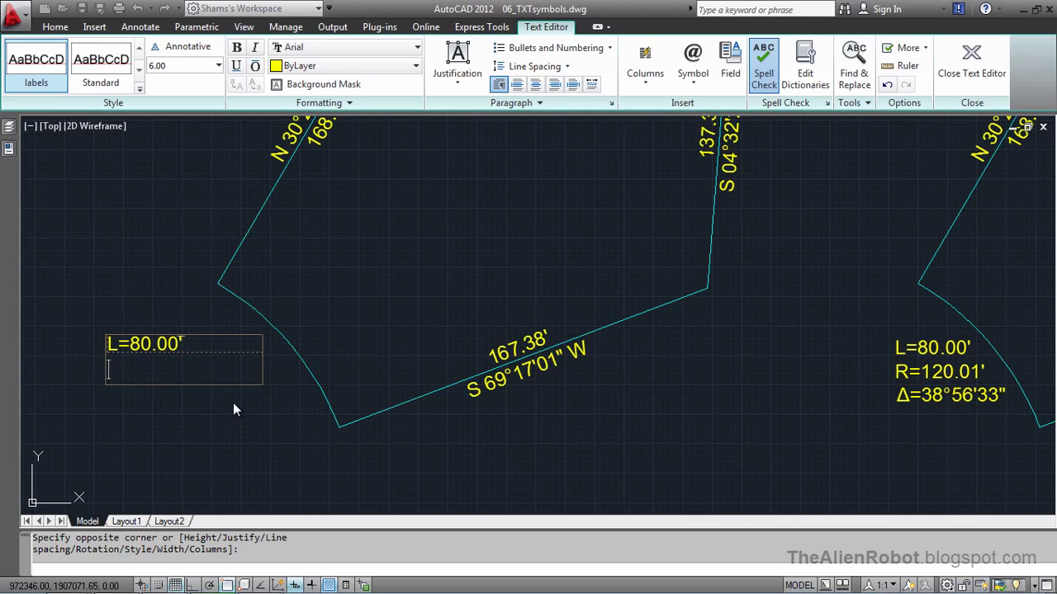
{"action": "type", "text": "R=1220"}
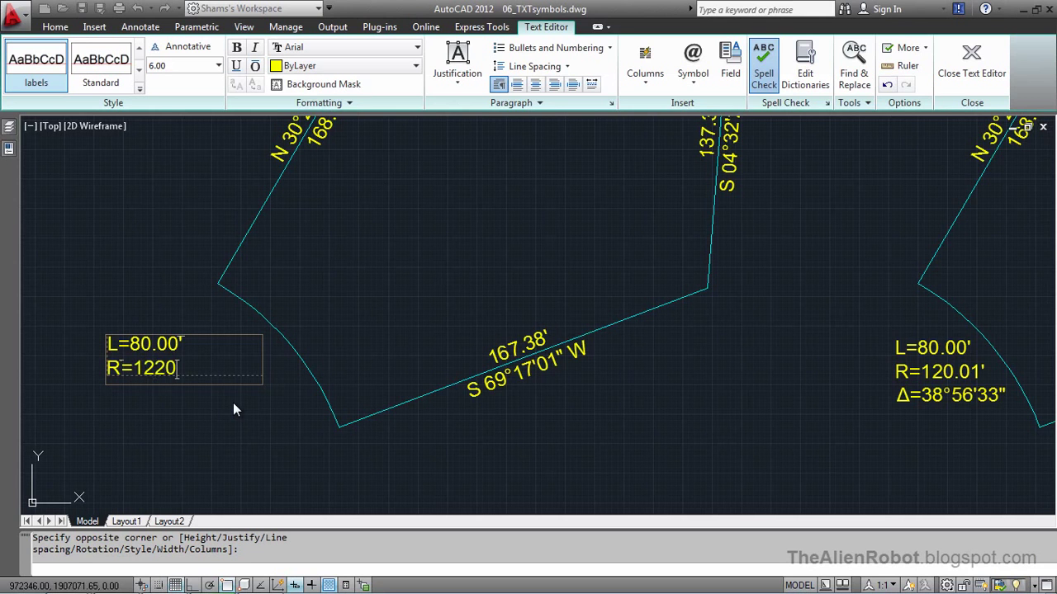
{"action": "type", "text": ".01'"}
{"action": "key", "text": "Return"}
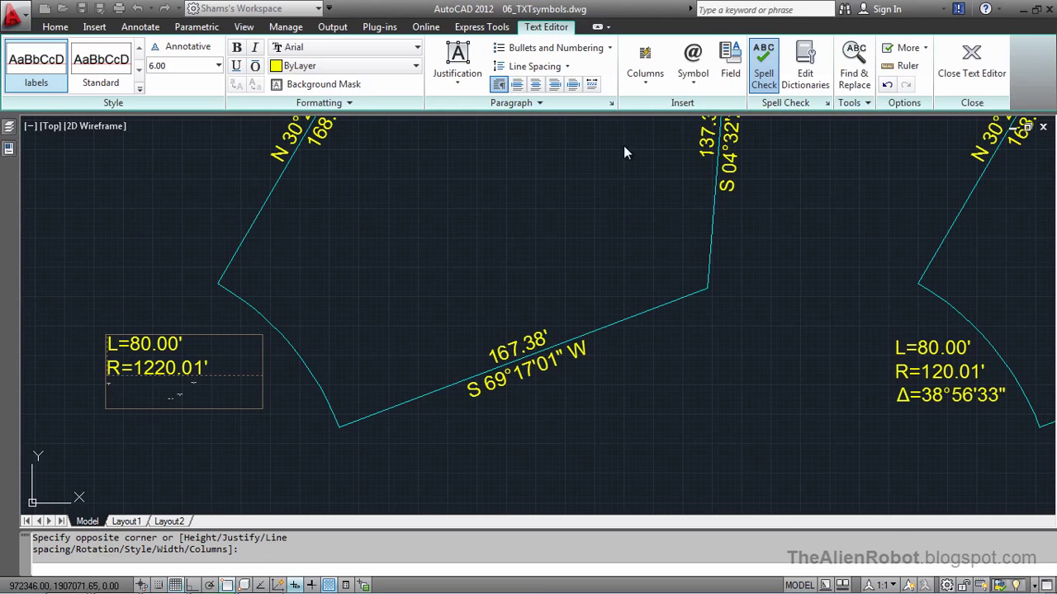
Step: Add Δ=38°56'33" as the third line using the Delta and Degrees symbols, and finish the curve label
{"action": "left_click", "coordinate": [695, 83]}
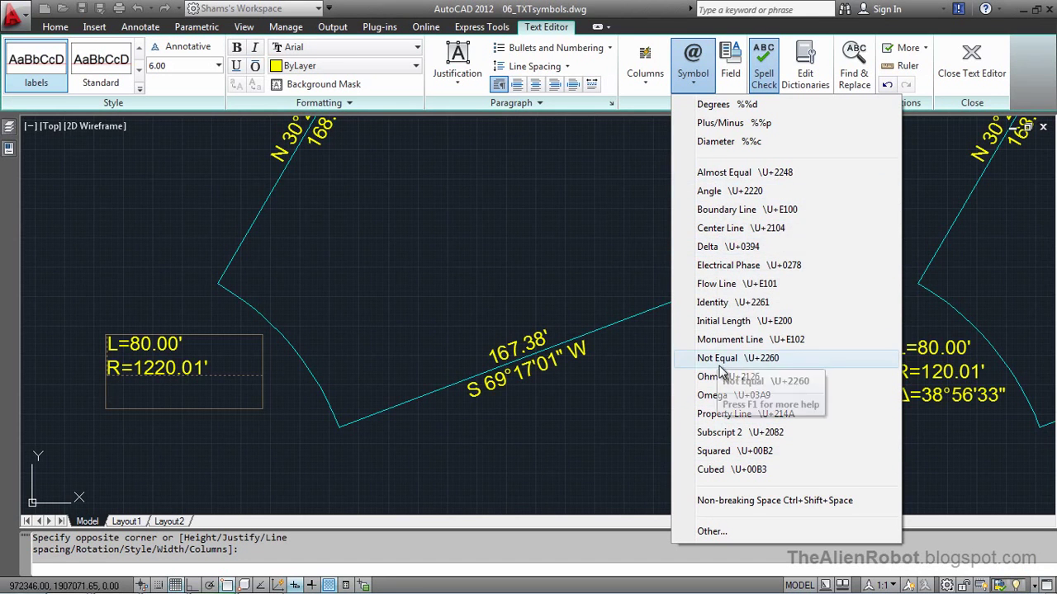
{"action": "left_click", "coordinate": [714, 245]}
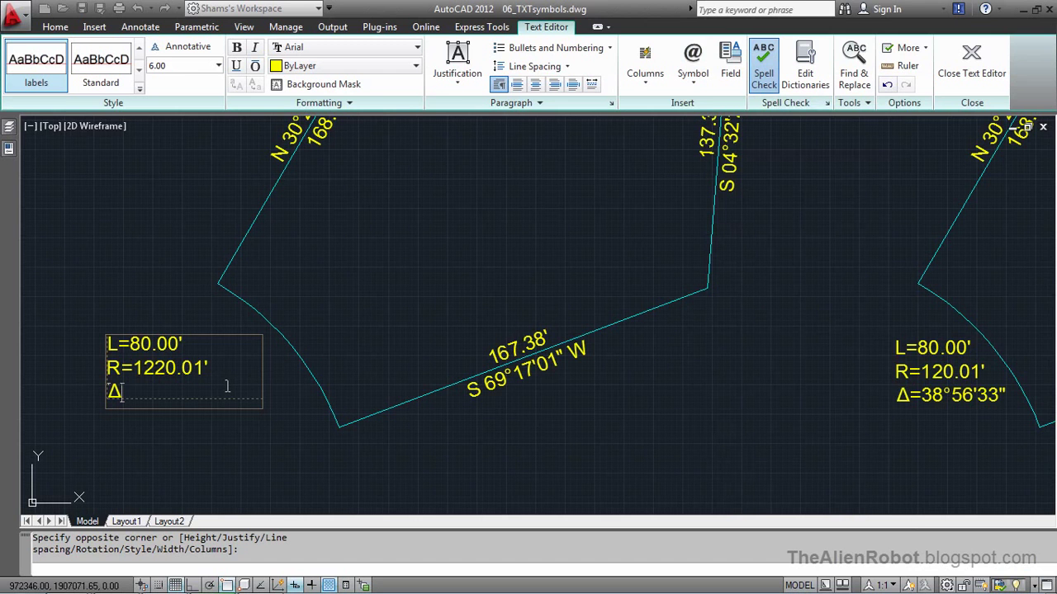
{"action": "type", "text": "=38"}
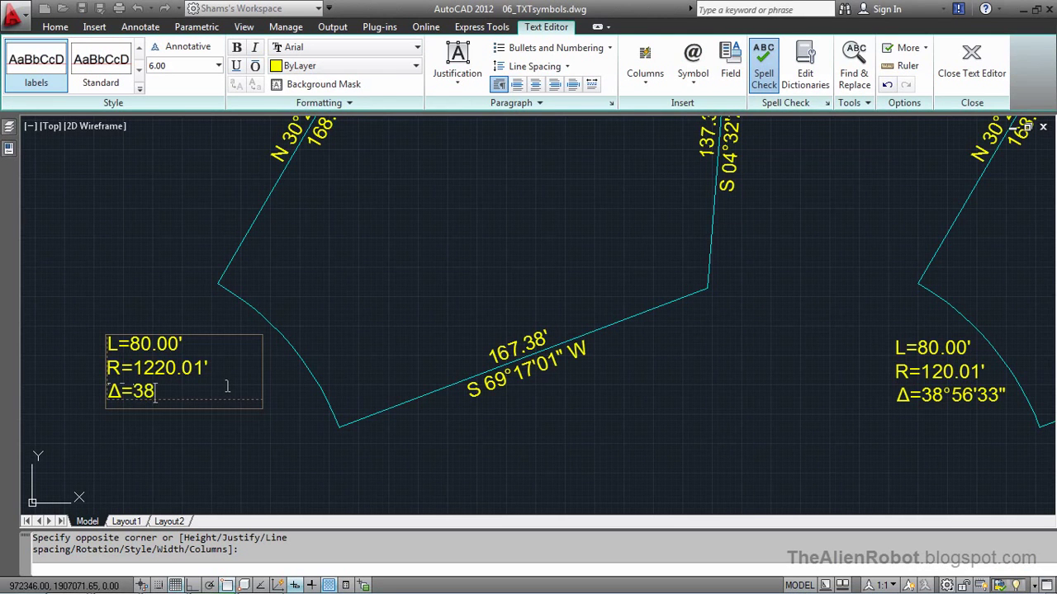
{"action": "left_click", "coordinate": [696, 76]}
{"action": "left_click", "coordinate": [708, 104]}
{"action": "type", "text": "56'33"}
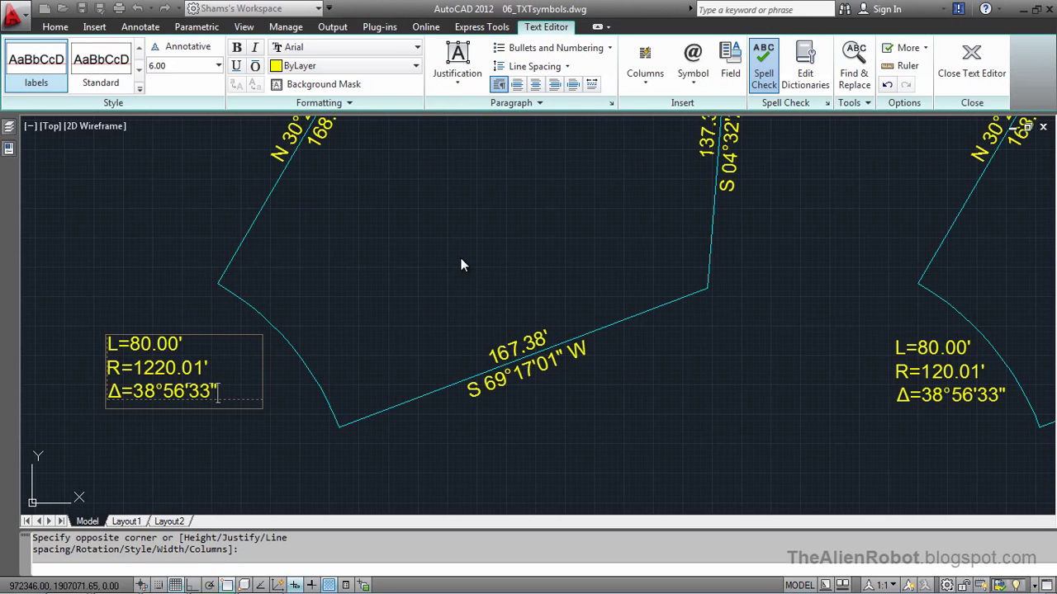
{"action": "left_click", "coordinate": [234, 441]}
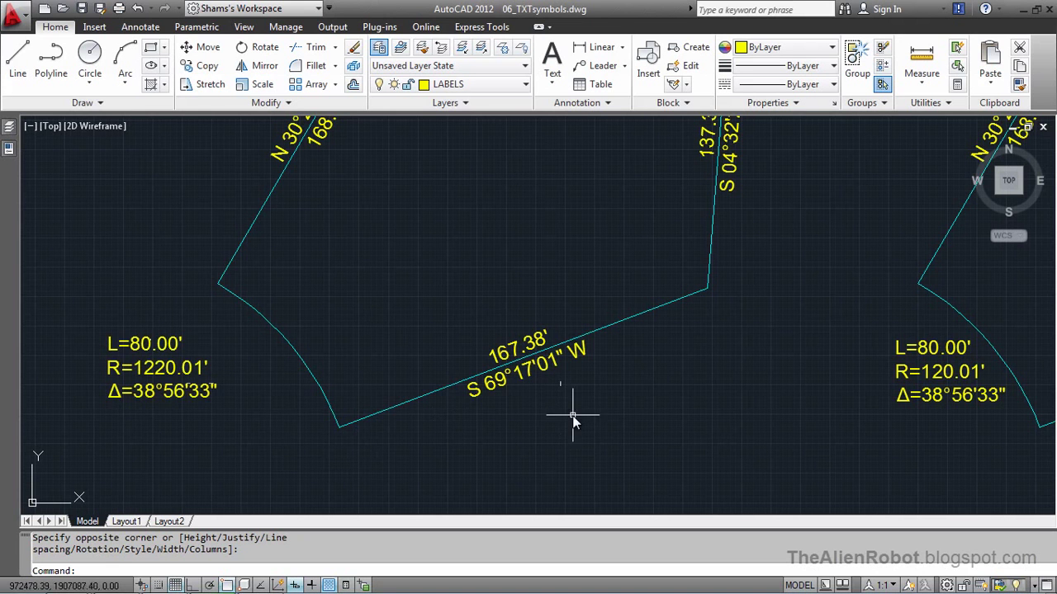
Step: Move the left parcel's curve label by its upper-left grip closer to the curve, and deselect it
{"action": "left_click", "coordinate": [151, 369]}
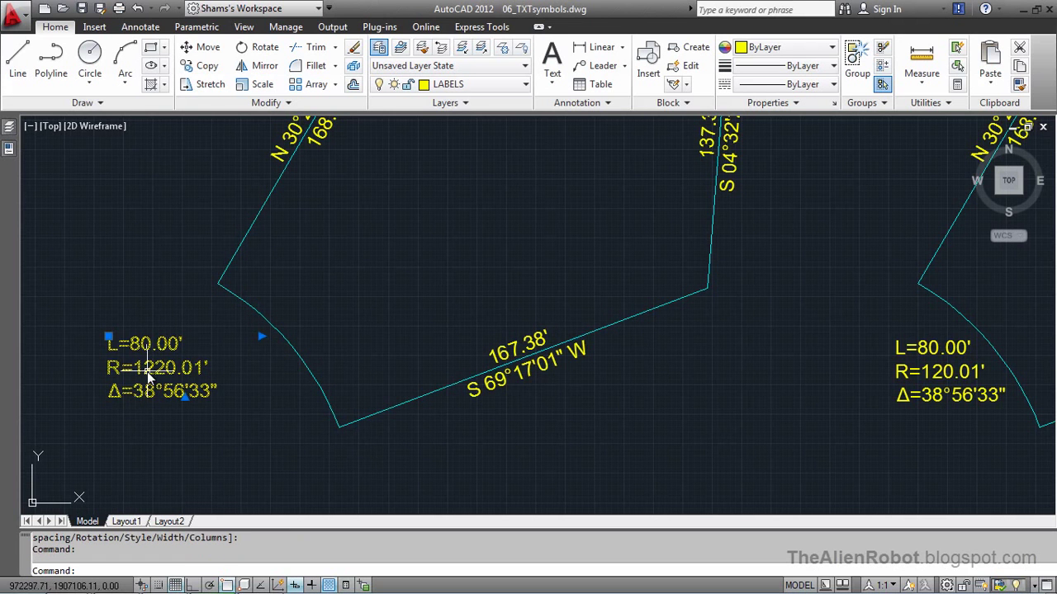
{"action": "left_click", "coordinate": [109, 337]}
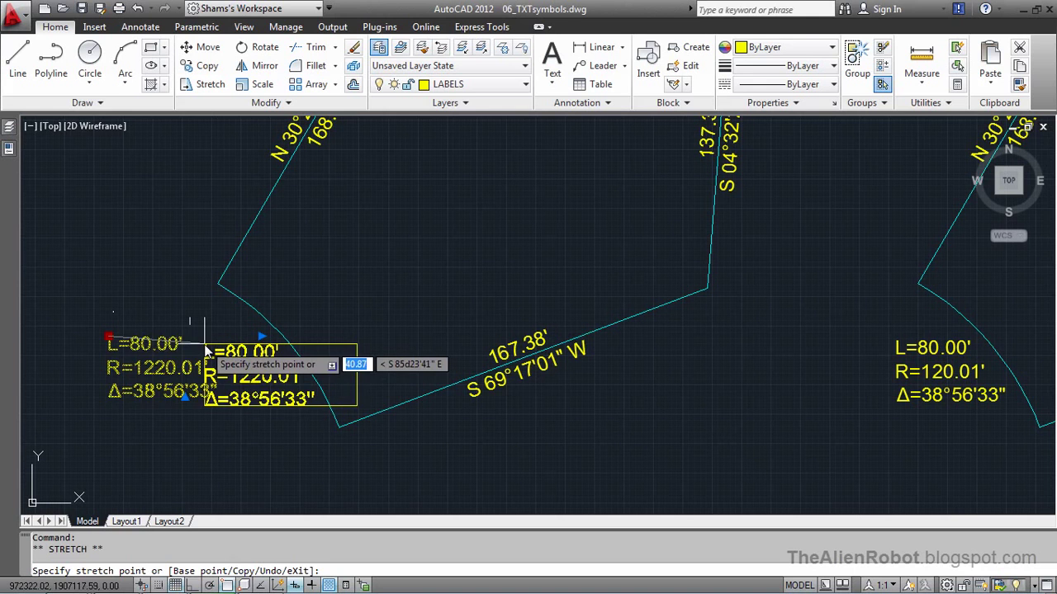
{"action": "left_click", "coordinate": [206, 350]}
{"action": "key", "text": "Escape"}
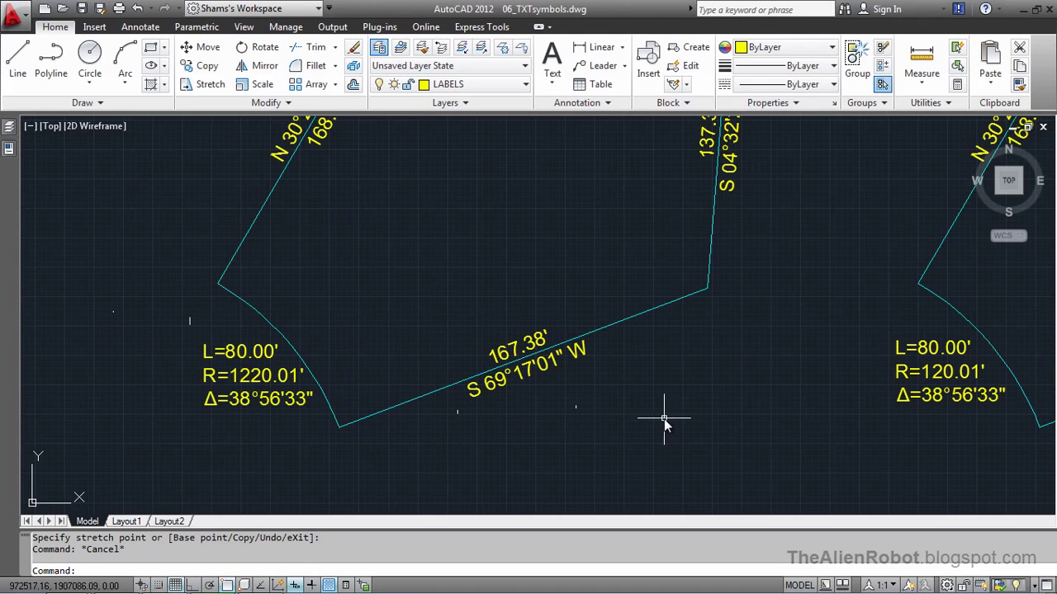
Step: Place a new multiline text box below the left parcel's southern boundary and open the Character Map for other symbols
{"action": "mouse_move", "coordinate": [676, 422]}
{"action": "middle_mouse_down"}
{"action": "mouse_move", "coordinate": [676, 330]}
{"action": "mouse_move", "coordinate": [644, 318]}
{"action": "mouse_move", "coordinate": [636, 349]}
{"action": "mouse_move", "coordinate": [668, 330]}
{"action": "middle_mouse_up"}
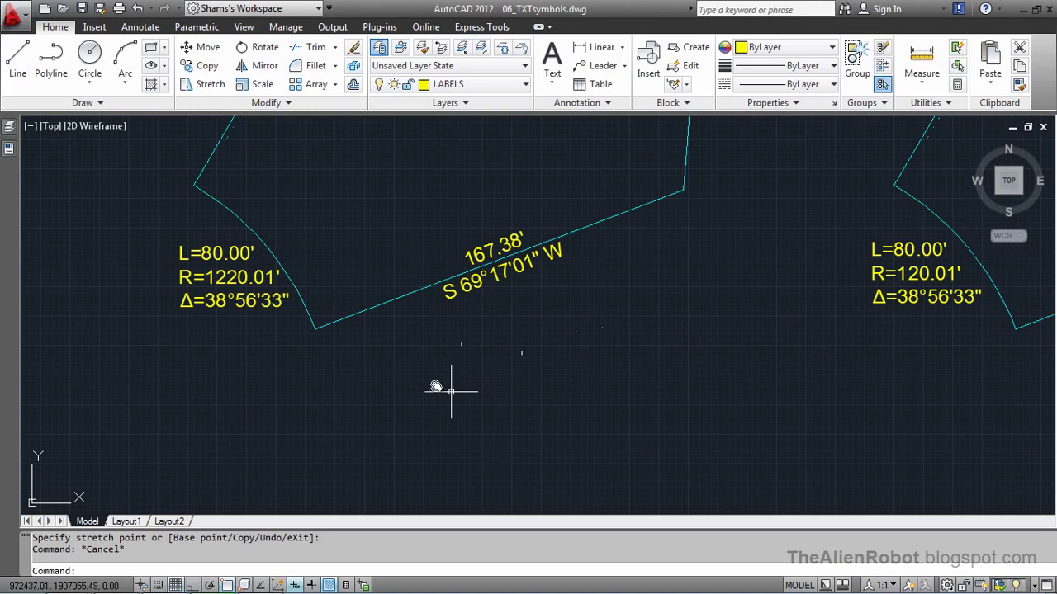
{"action": "left_click", "coordinate": [551, 57]}
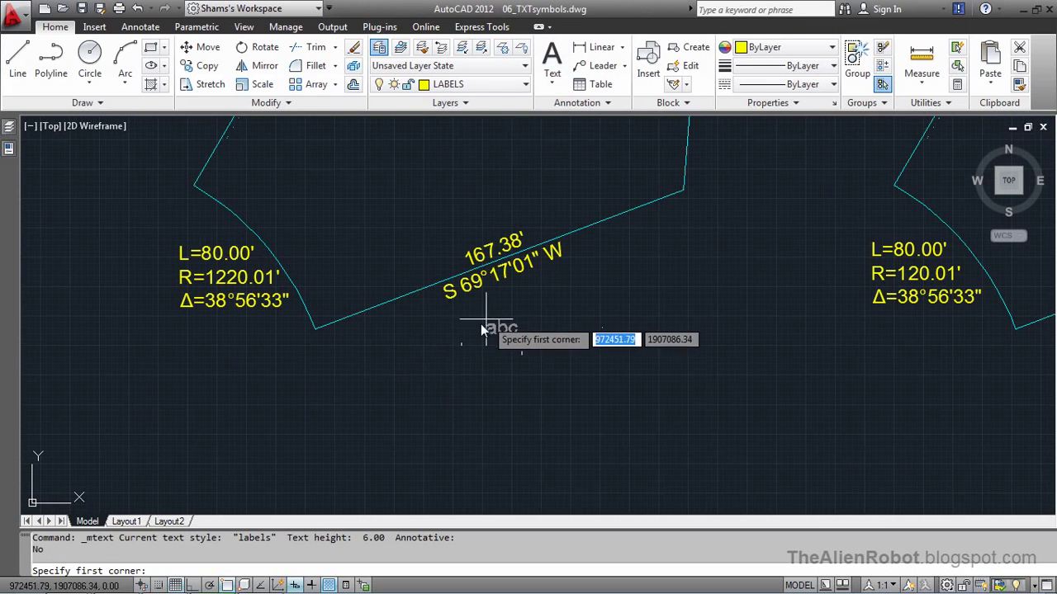
{"action": "left_click", "coordinate": [408, 361]}
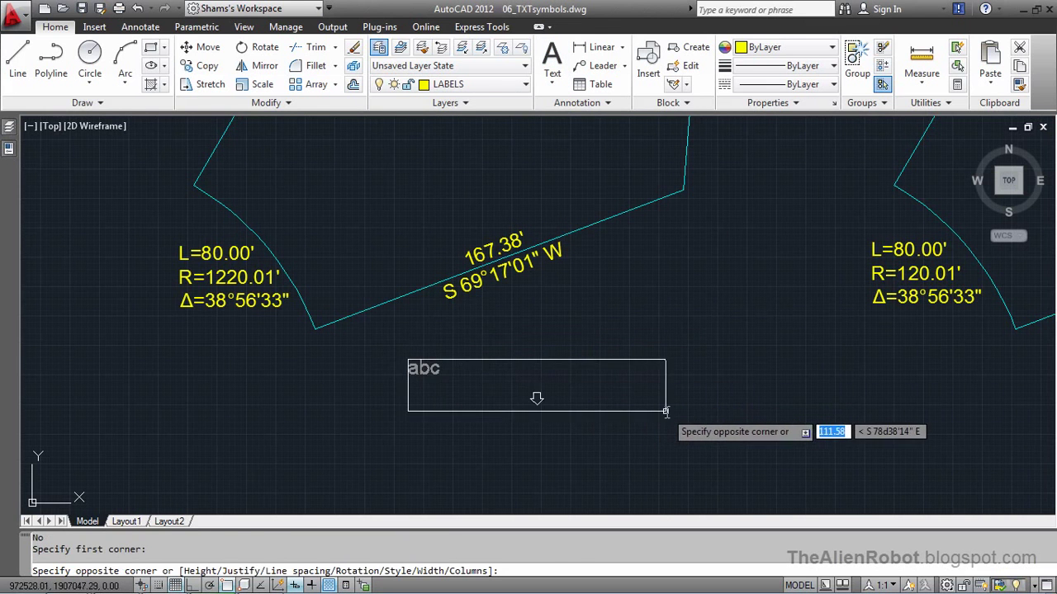
{"action": "left_click", "coordinate": [665, 410]}
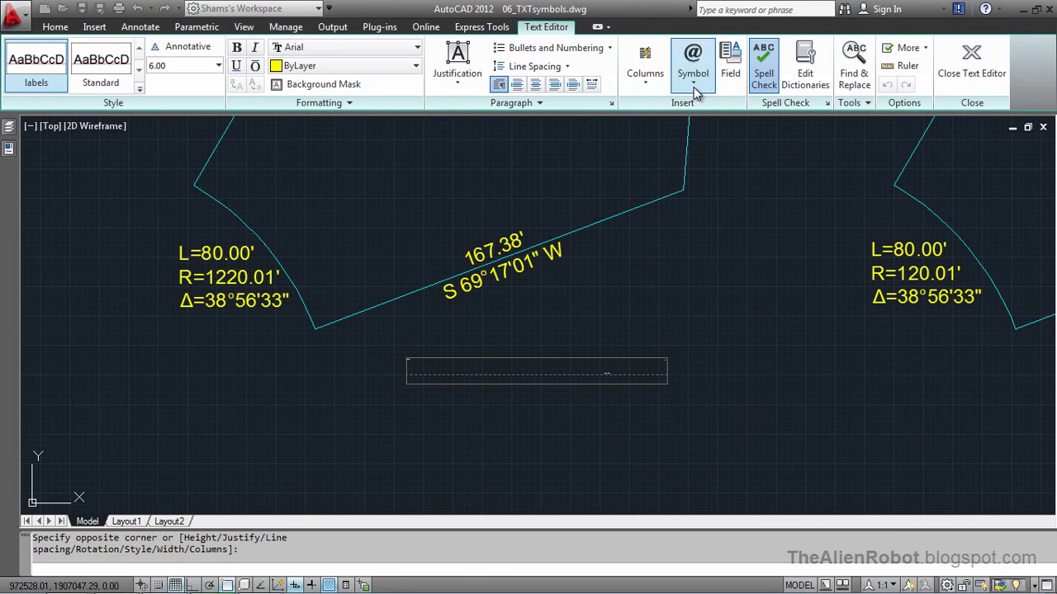
{"action": "left_click", "coordinate": [696, 91]}
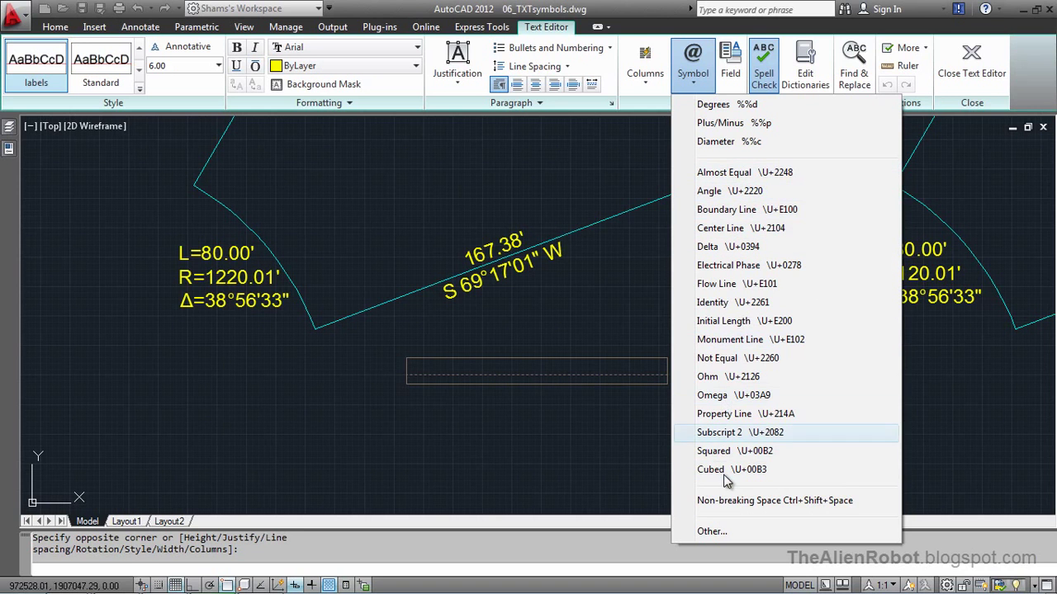
{"action": "left_click", "coordinate": [741, 534]}
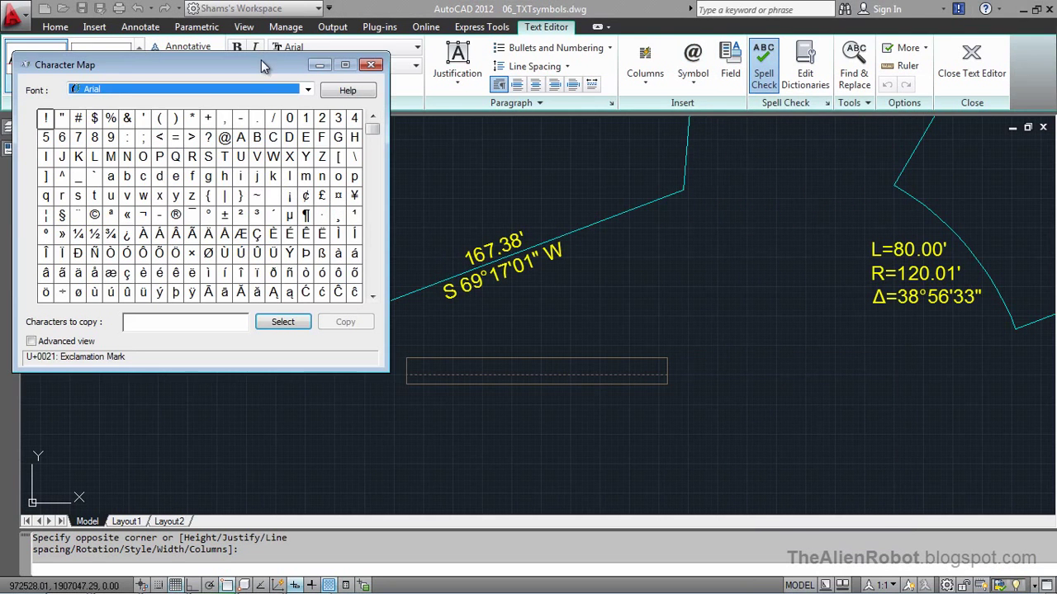
{"action": "left_click_drag", "start_coordinate": [261, 61], "coordinate": [354, 171]}
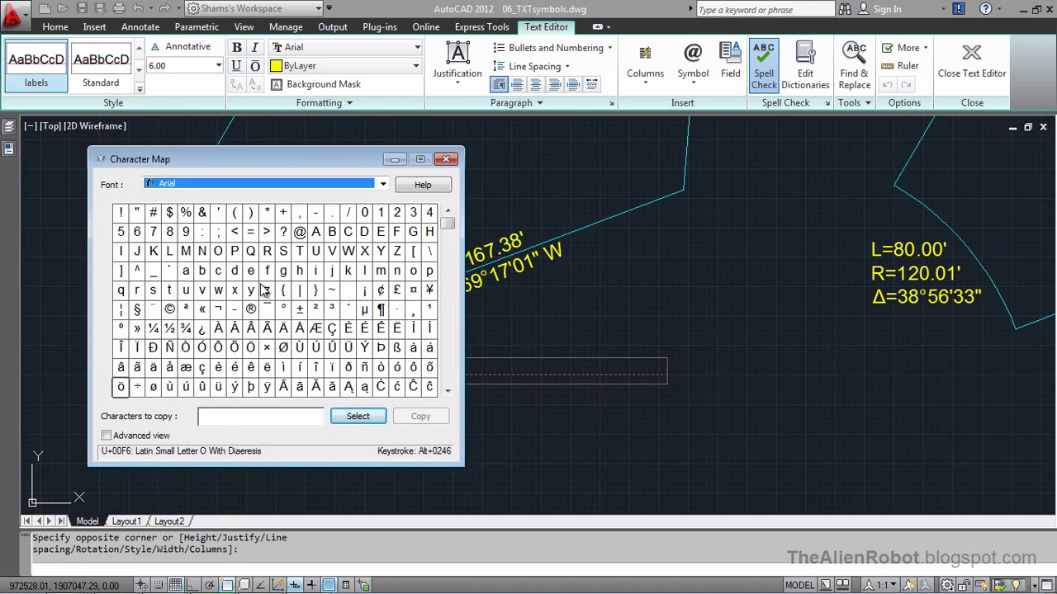
Step: Copy the Arial copyright sign (U+00A9) from the Character Map and close the map
{"action": "left_click", "coordinate": [171, 312]}
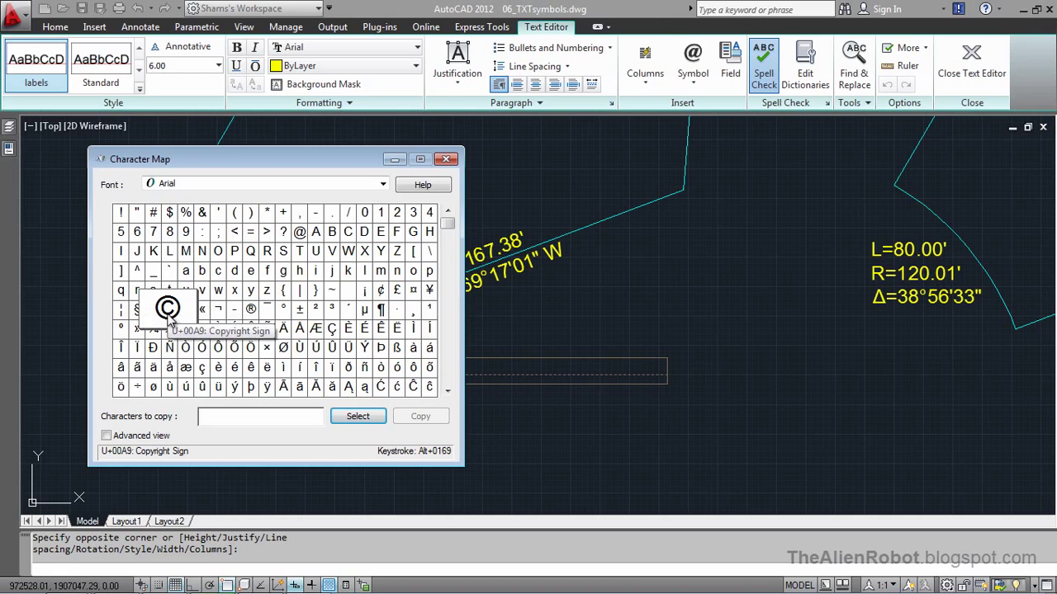
{"action": "left_click", "coordinate": [345, 420]}
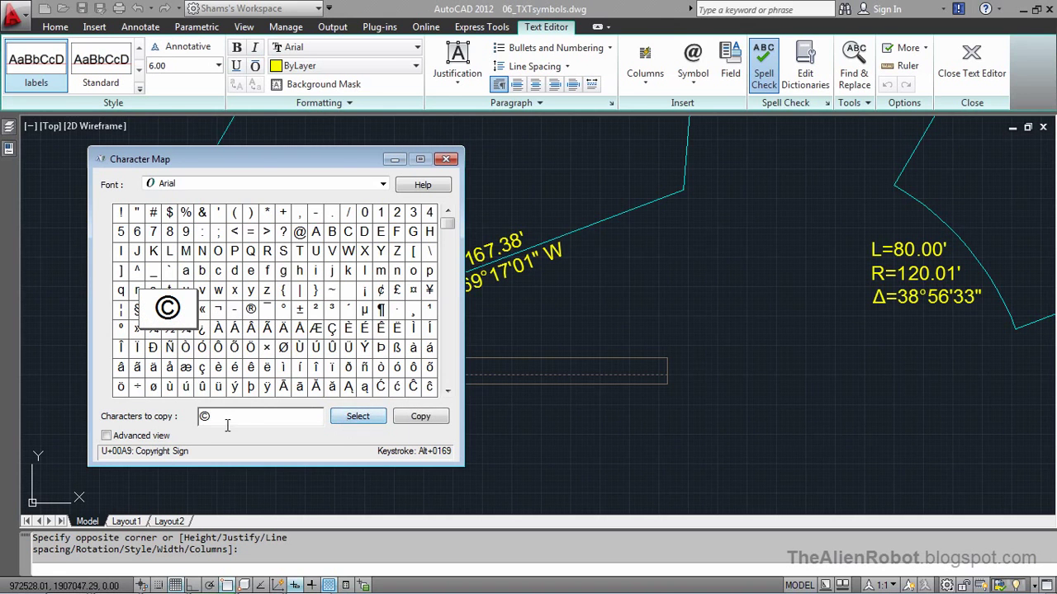
{"action": "left_click", "coordinate": [408, 418]}
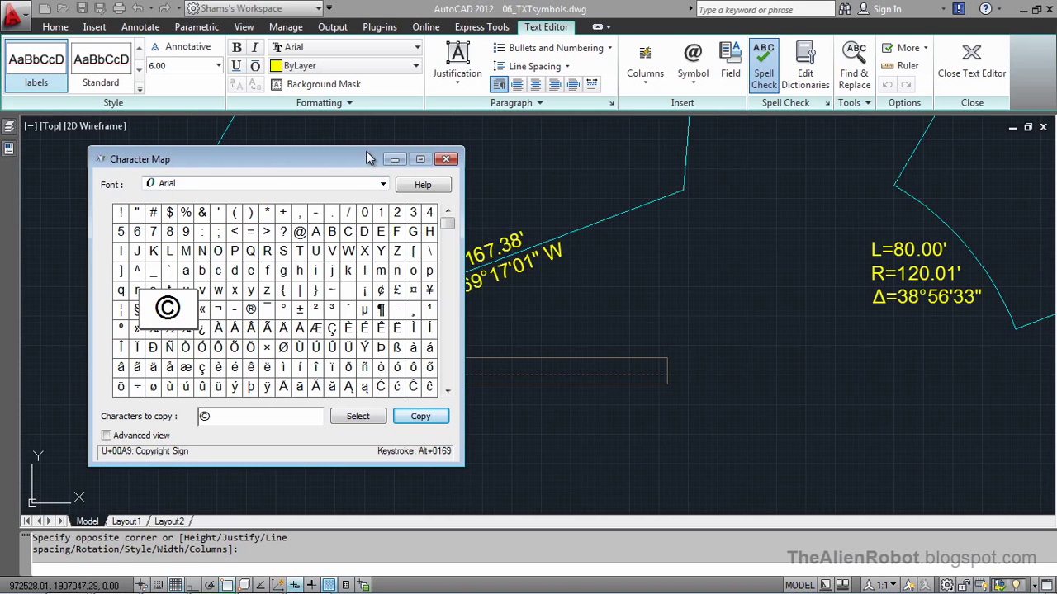
{"action": "left_click", "coordinate": [446, 160]}
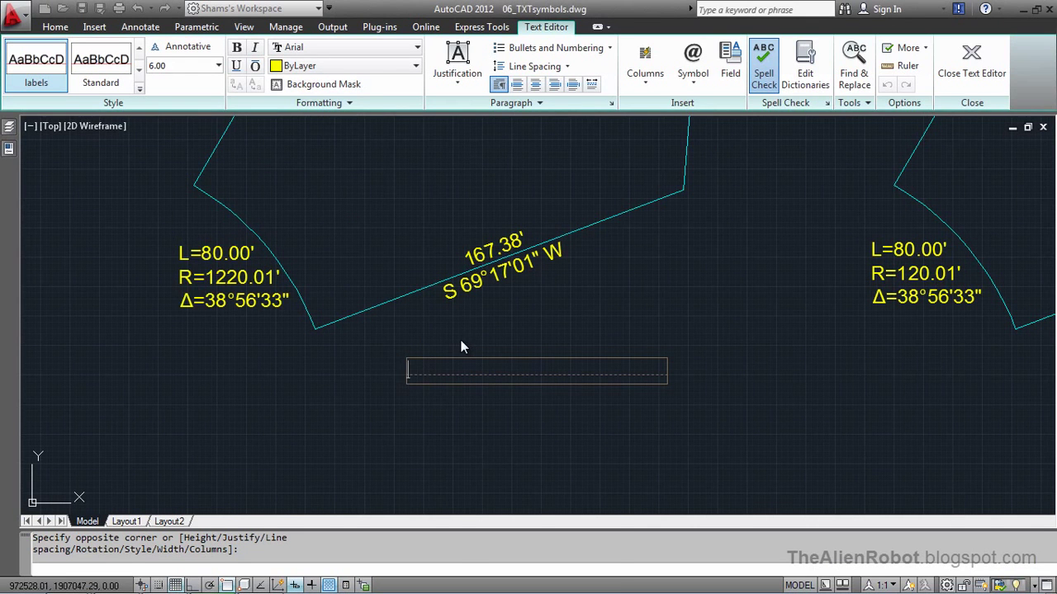
Step: Paste the copyright sign into the text box, remove the extra line, add COPYRIGHT 2012 after the sign, and finish the text
{"action": "right_click", "coordinate": [436, 369]}
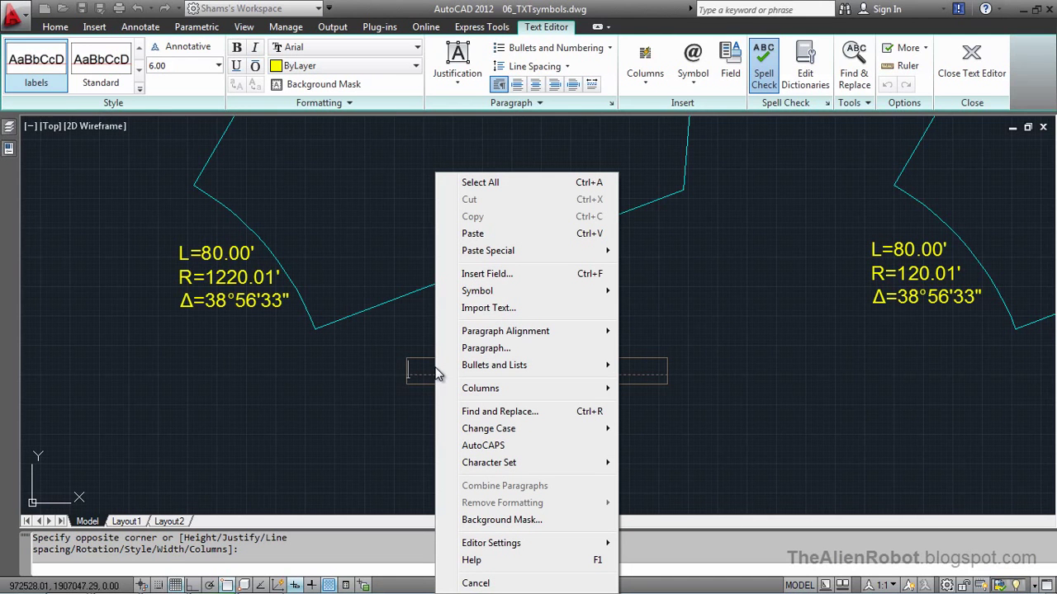
{"action": "left_click", "coordinate": [490, 232]}
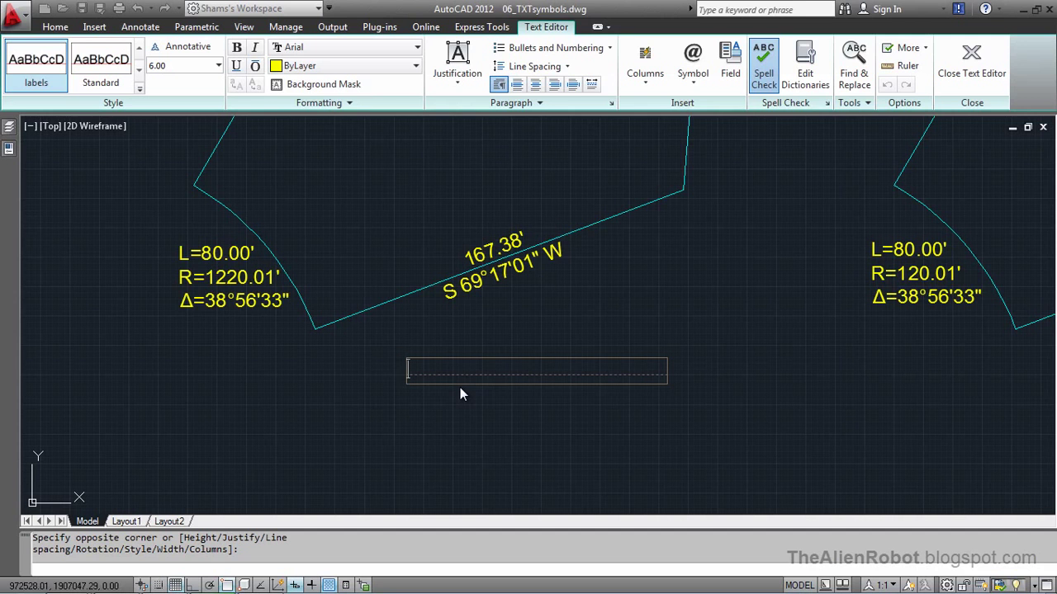
{"action": "key", "text": "ctrl+v"}
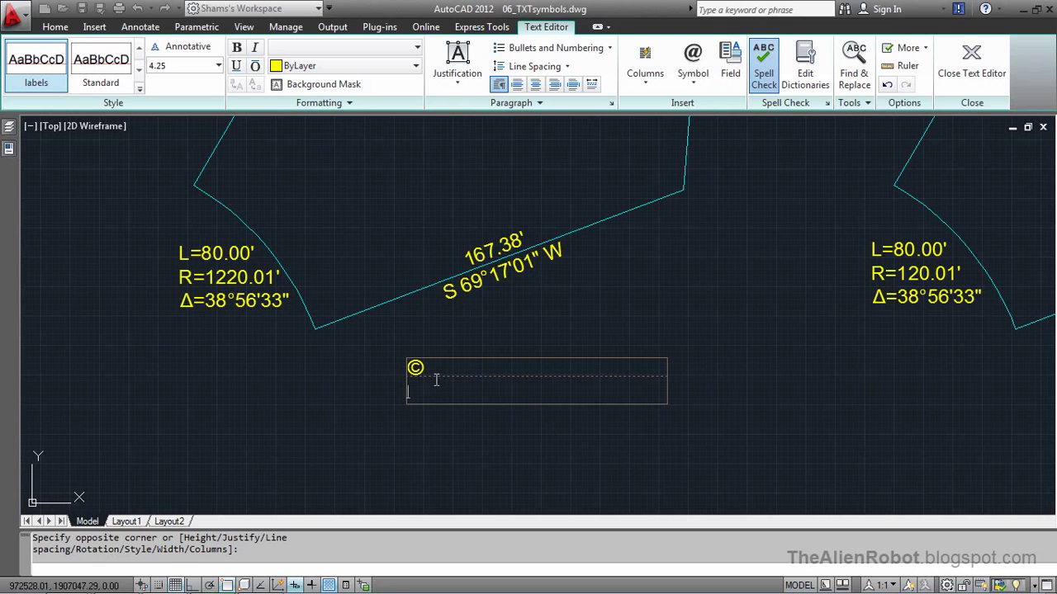
{"action": "key", "text": "BackSpace"}
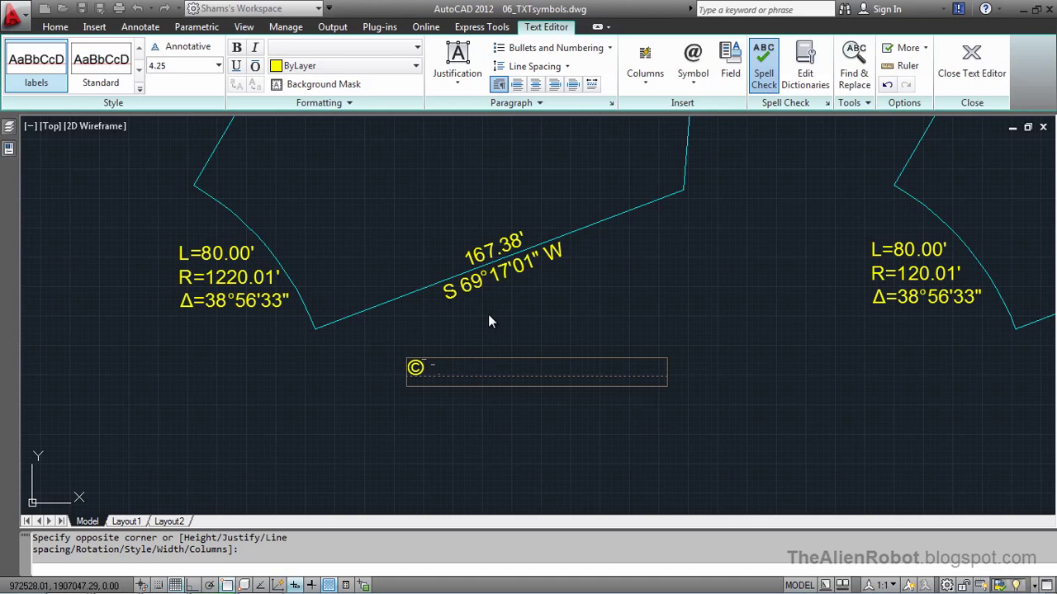
{"action": "type", "text": "COPYRIGHT 2012"}
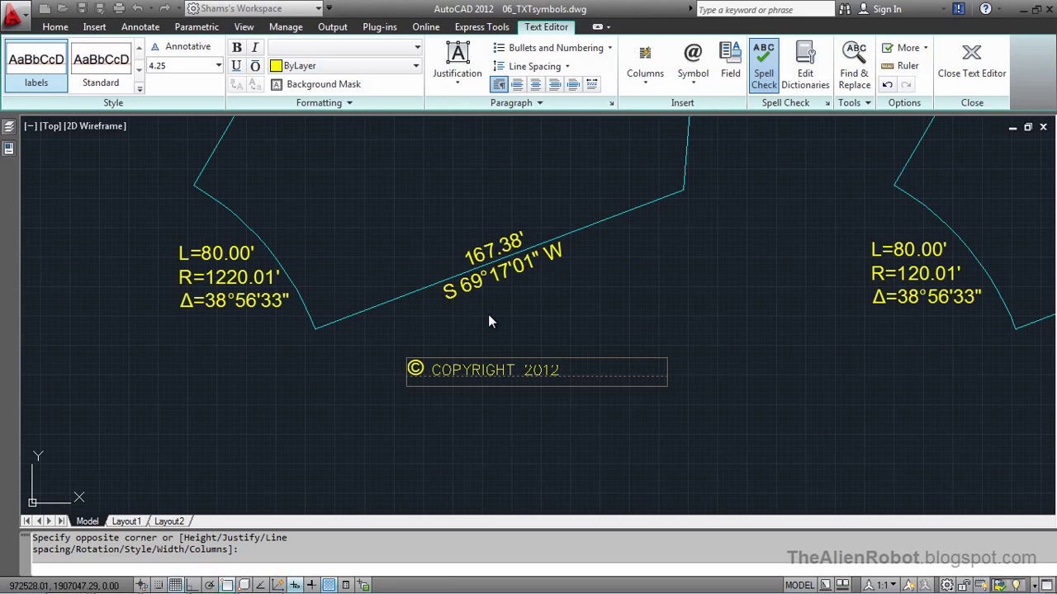
{"action": "left_click", "coordinate": [578, 415]}
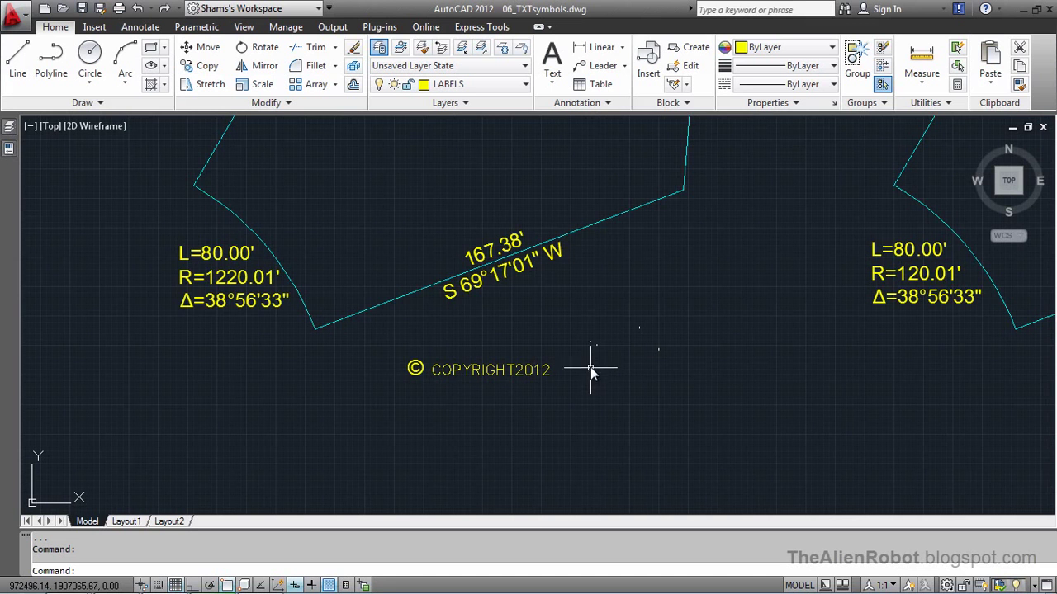
{"action": "scroll", "coordinate": [683, 333], "scroll_direction": "down", "scroll_amount": 3}
{"action": "scroll", "coordinate": [731, 290], "scroll_direction": "down", "scroll_amount": 2}
{"action": "mouse_move", "coordinate": [735, 286]}
{"action": "middle_mouse_down"}
{"action": "mouse_move", "coordinate": [507, 349]}
{"action": "mouse_move", "coordinate": [526, 361]}
{"action": "middle_mouse_up"}
{"action": "scroll", "coordinate": [540, 356], "scroll_direction": "up", "scroll_amount": 3}
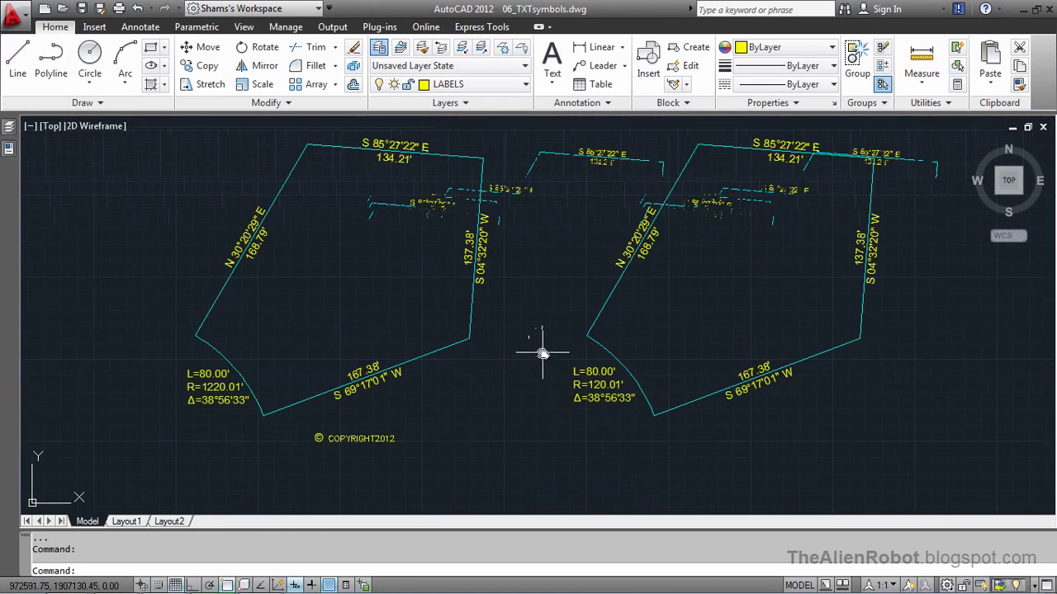